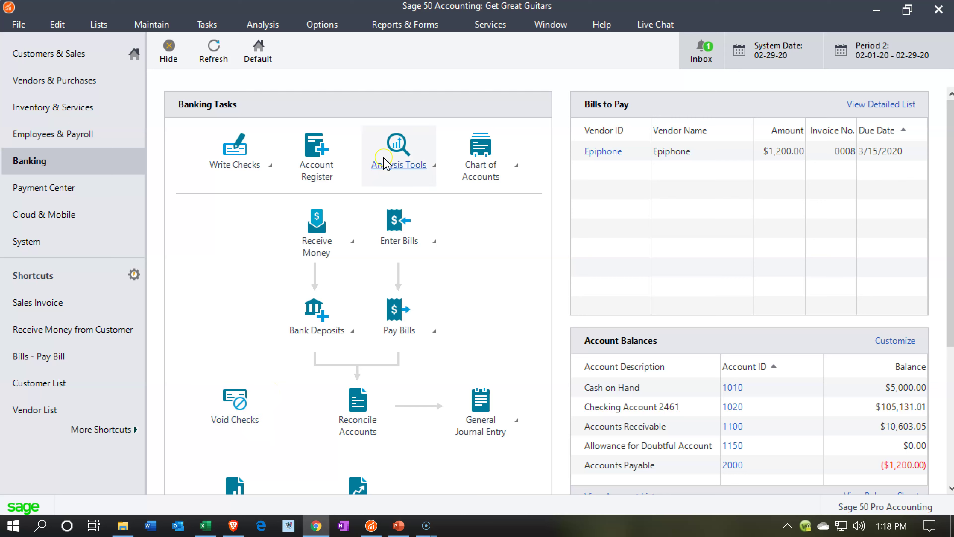
# - Generate the standard Balance Sheet for the current period from the financial statement reports and maximize the report window
pyautogui.click(411, 30)
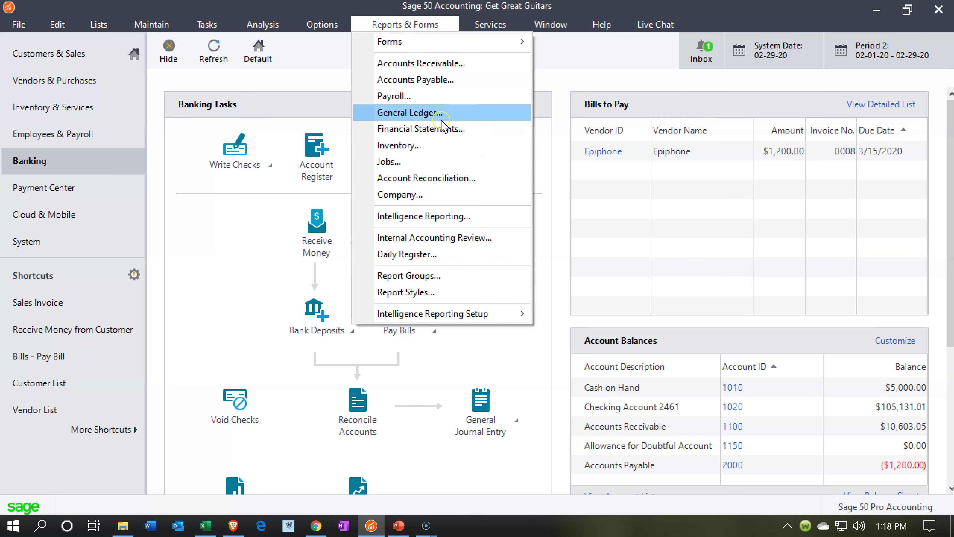
pyautogui.click(444, 129)
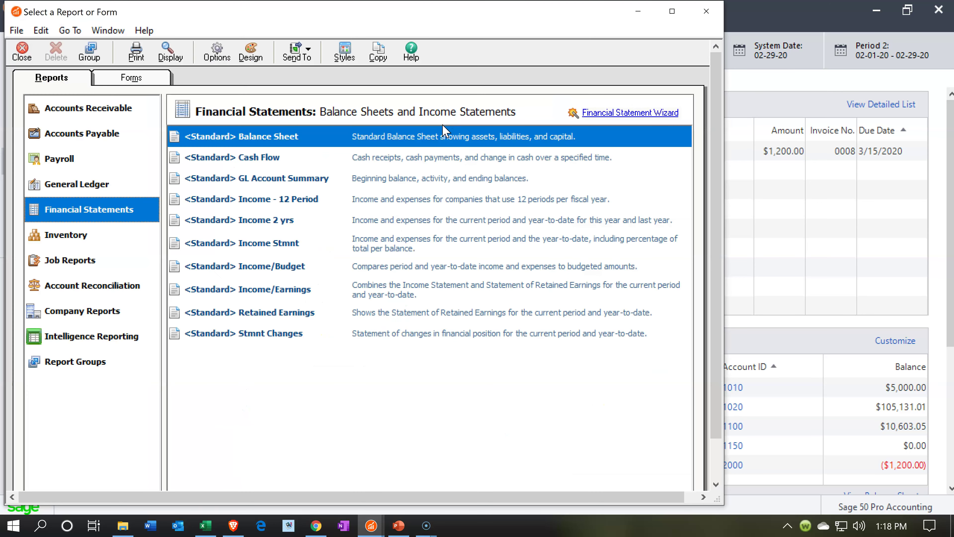
pyautogui.click(291, 139)
pyautogui.doubleClick(290, 137)
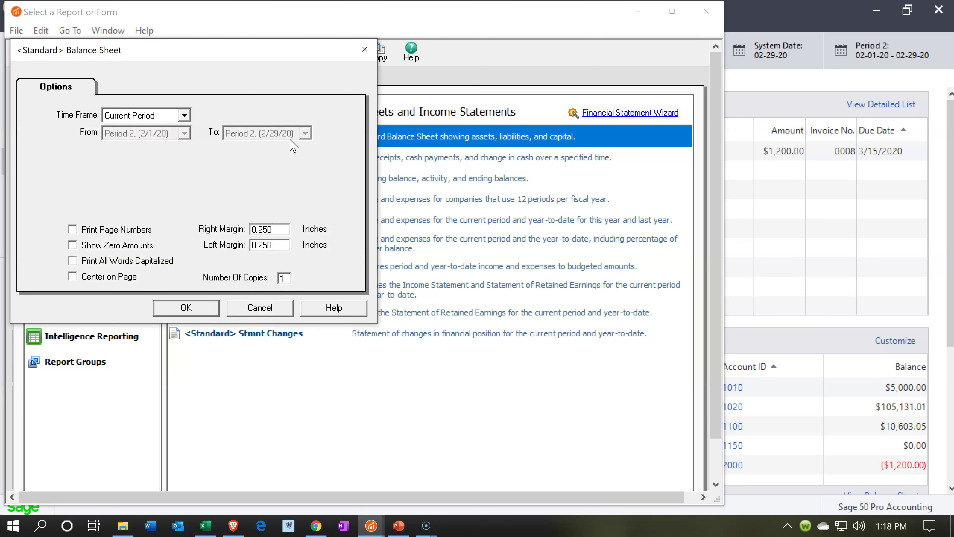
pyautogui.click(199, 159)
pyautogui.click(65, 102)
pyautogui.click(191, 308)
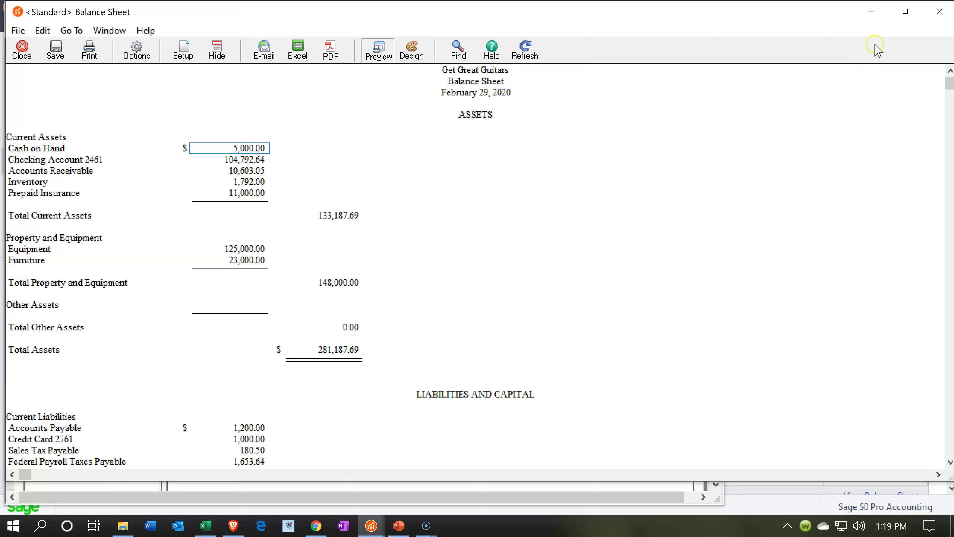
pyautogui.click(906, 13)
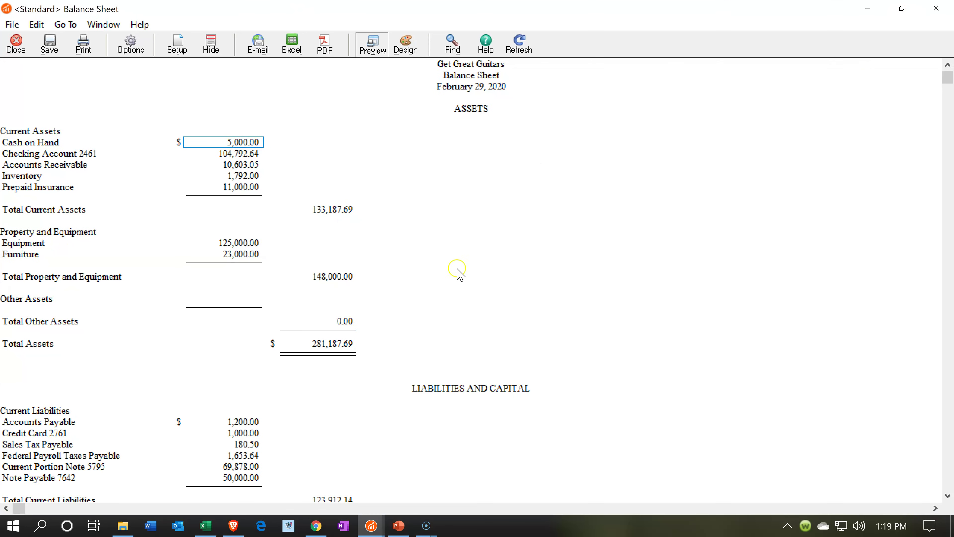
# - Examine the current and long-term liabilities on the balance sheet, focusing on the Current Portion Note 5795 amount
pyautogui.scroll(-5, 459, 275)
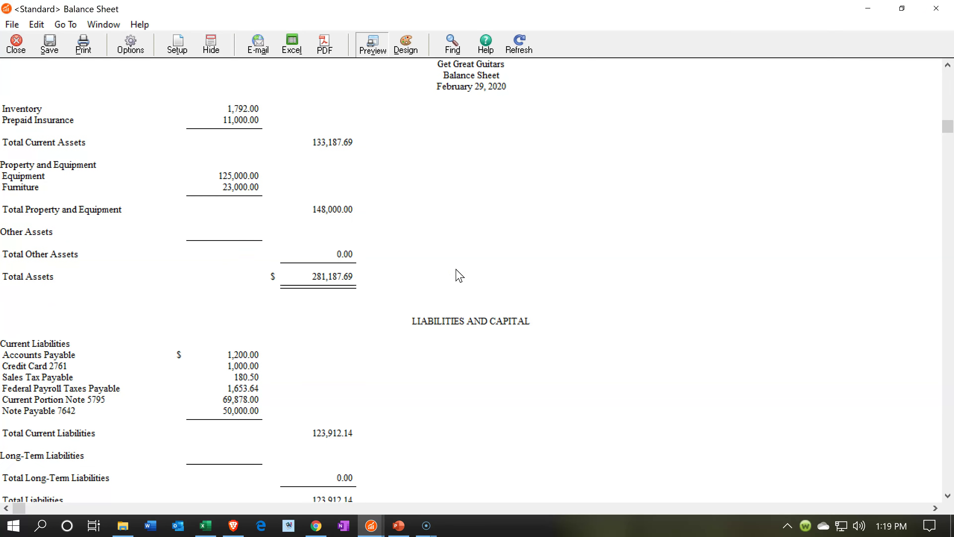
pyautogui.scroll(-5, 457, 276)
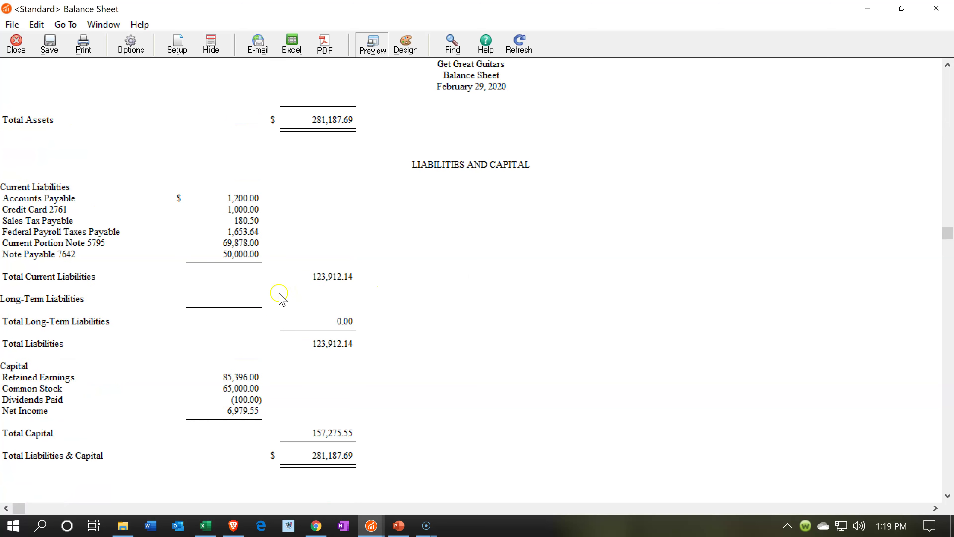
pyautogui.click(243, 243)
pyautogui.click(320, 265)
pyautogui.click(276, 267)
pyautogui.click(270, 267)
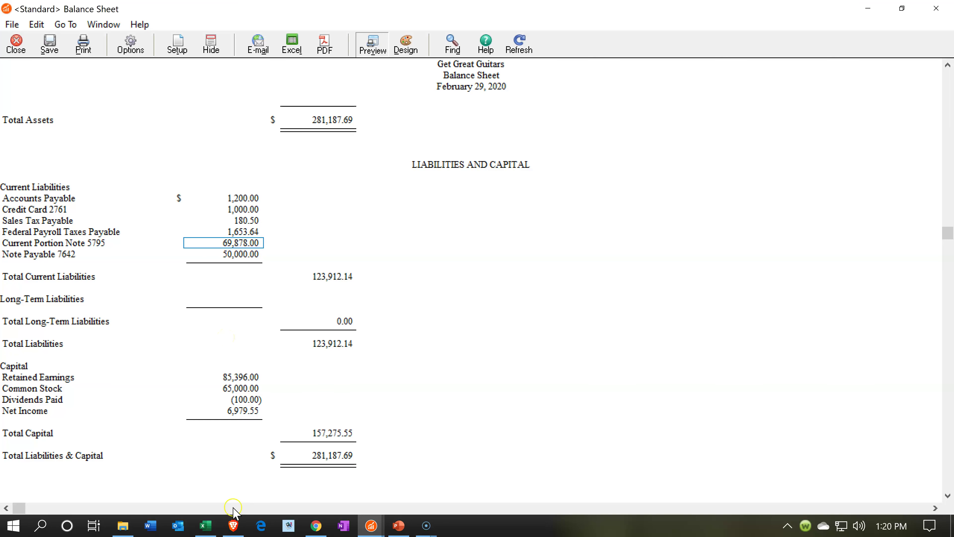
# - Switch to Loan Payments.xlsx in Excel, check the principal after payment 2 on the Loan 1 Practrice sheet, and return to the balance sheet
pyautogui.click(211, 525)
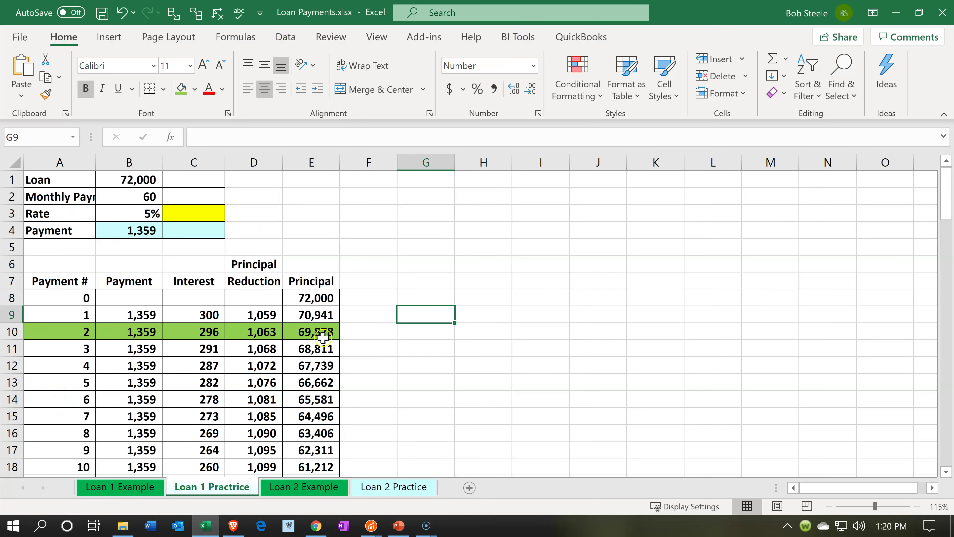
pyautogui.click(315, 332)
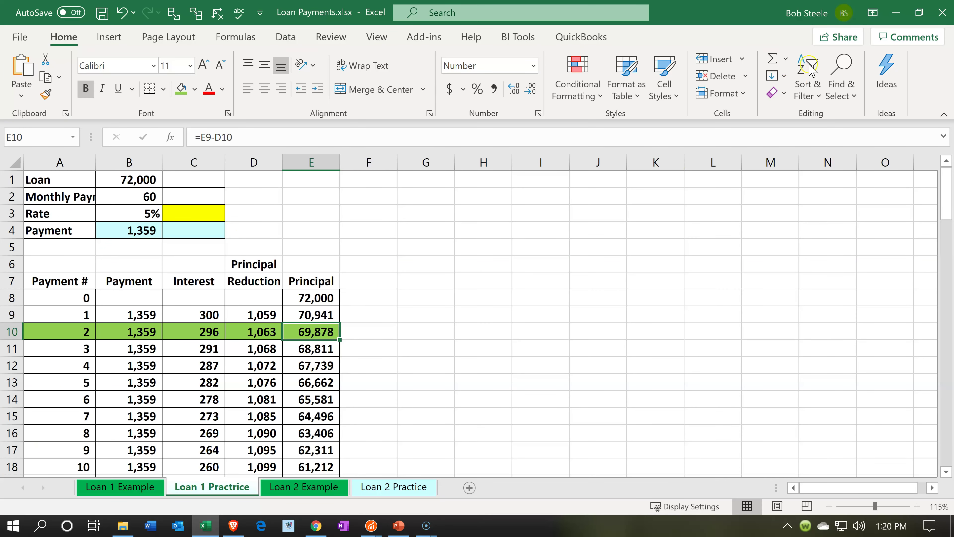
pyautogui.click(896, 12)
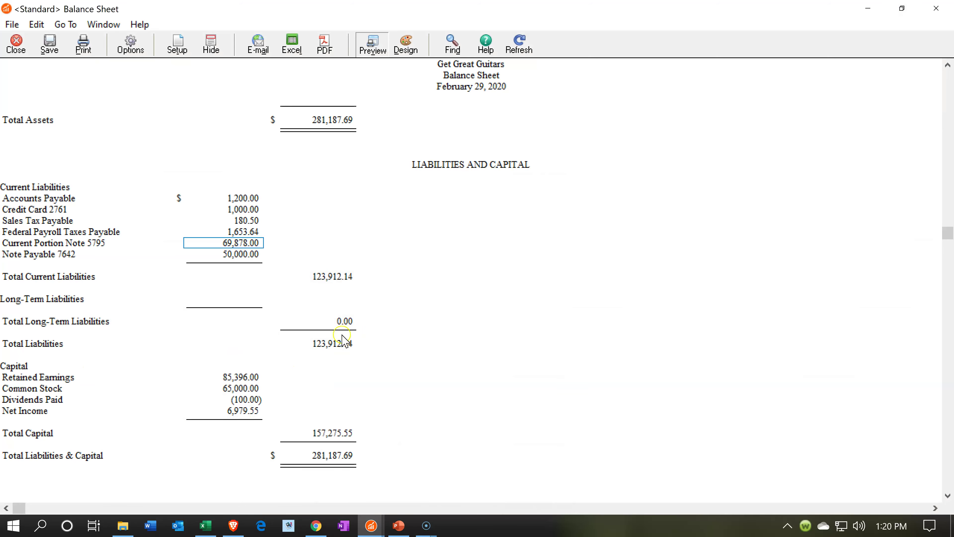
# - Review the Note Payable 7642 and Current Portion Note 5795 balances under current liabilities
pyautogui.click(275, 260)
pyautogui.click(246, 256)
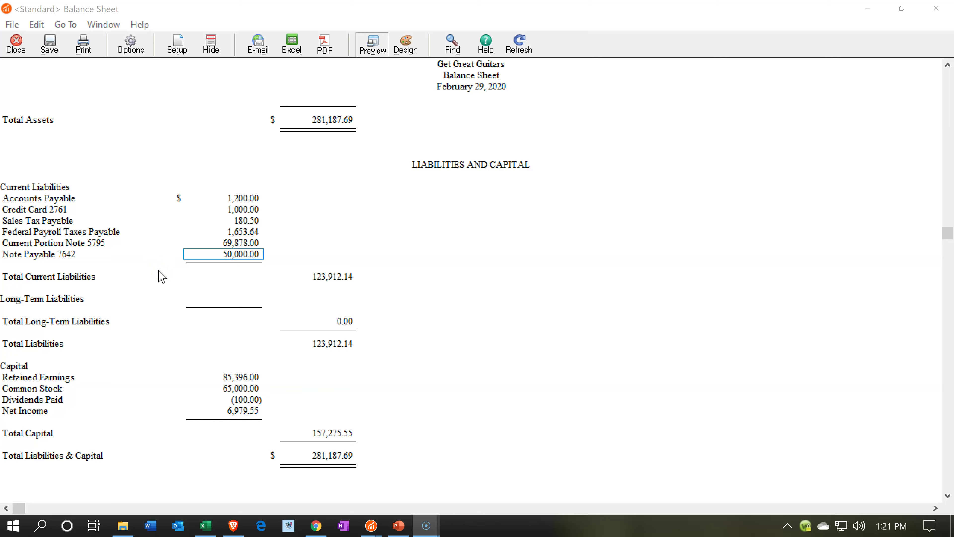
pyautogui.click(212, 239)
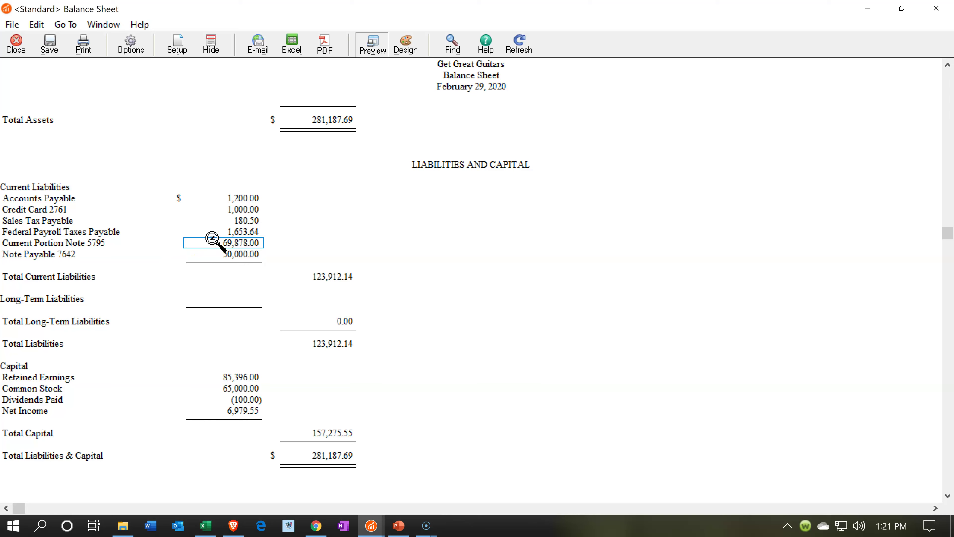
# - Switch back to the Loan Payments workbook in Excel and inspect the payment amount for payment 3
pyautogui.click(208, 521)
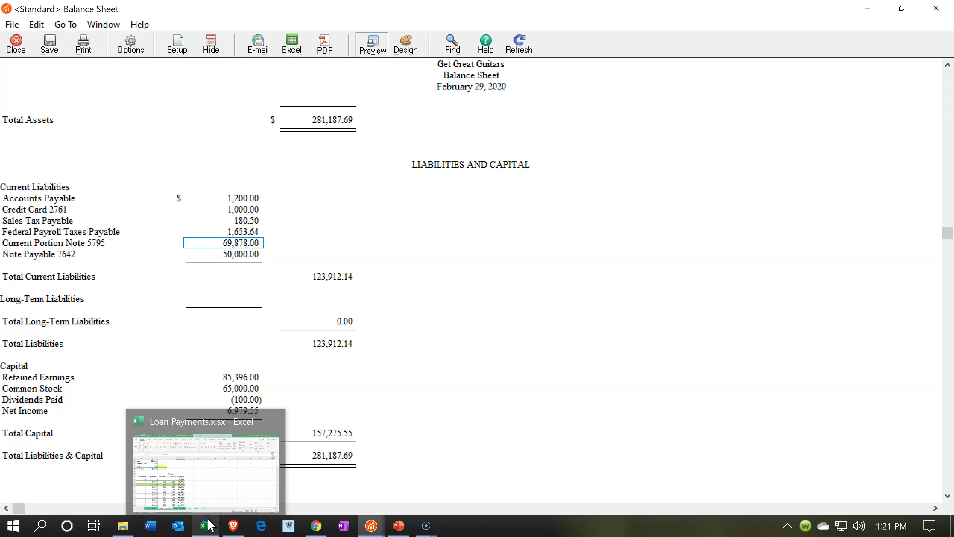
pyautogui.click(210, 524)
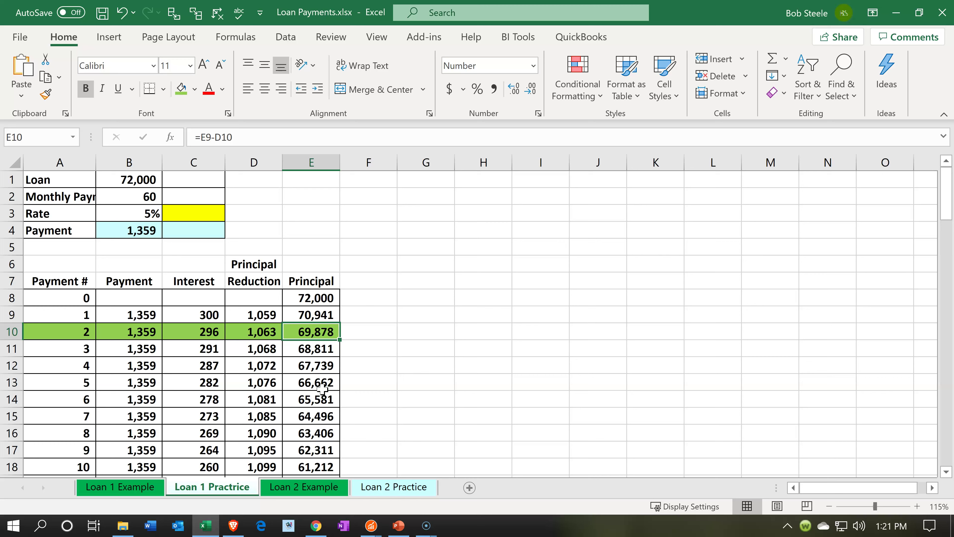
pyautogui.click(143, 350)
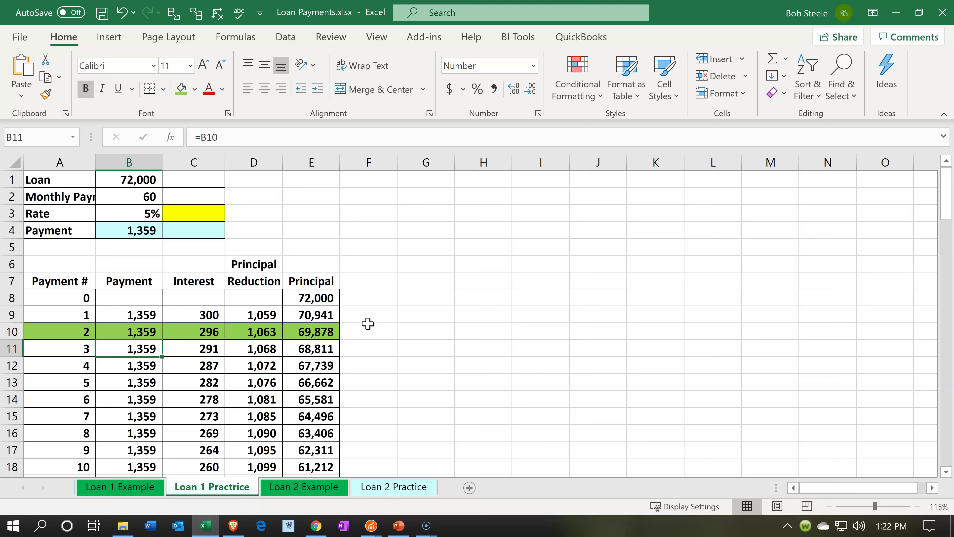
pyautogui.press('alt')
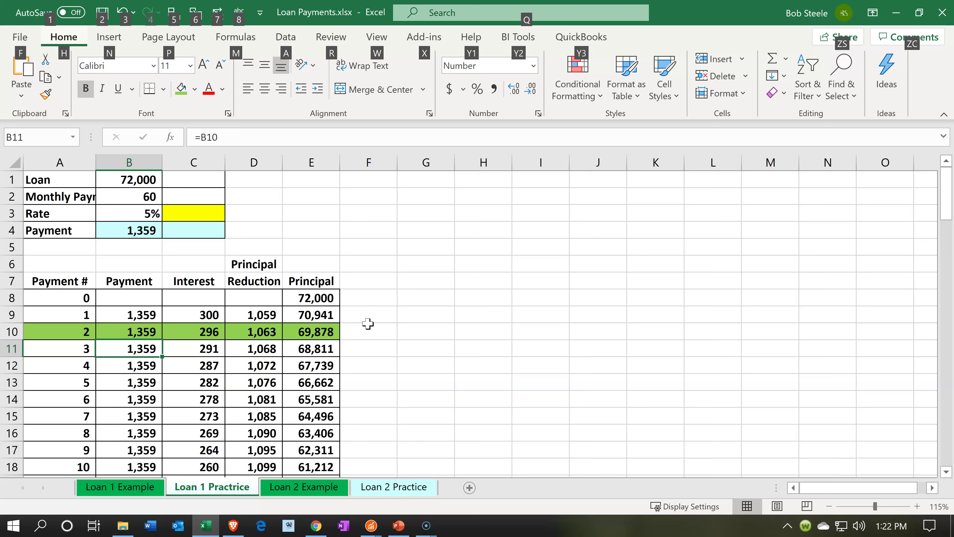
pyautogui.press('XF86Calculator')
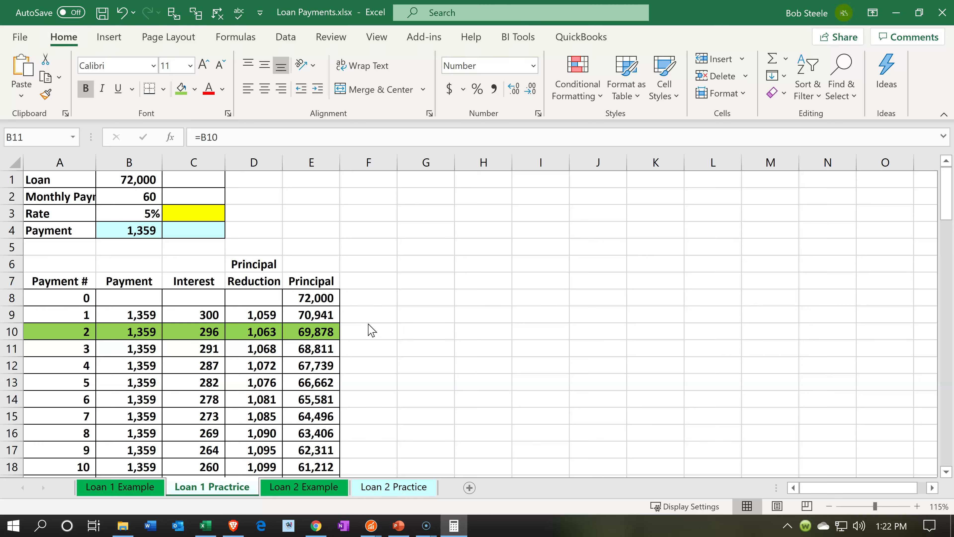
pyautogui.hotkey('alt', 'Tab')
pyautogui.click(480, 315)
pyautogui.hotkey('alt', 'Tab')
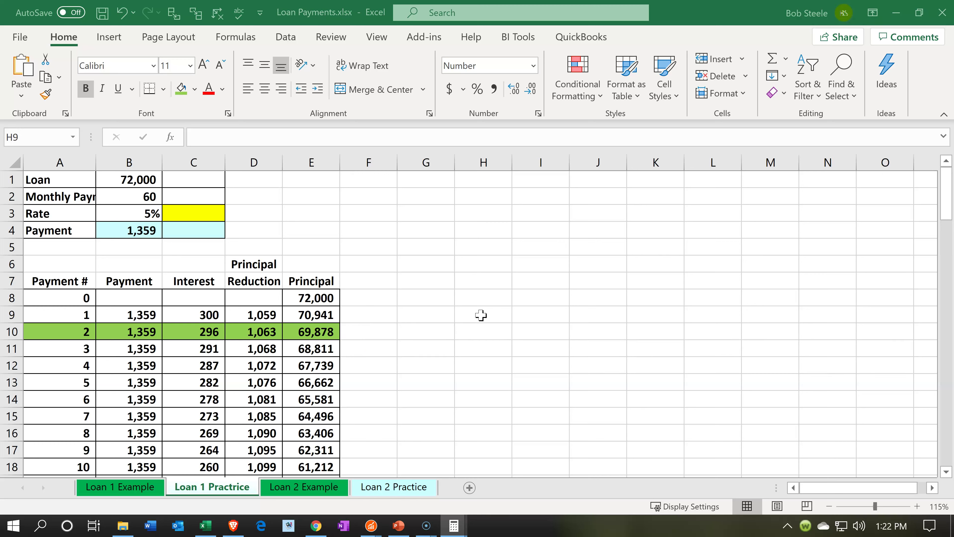
# - Calculate a year of loan payments beside the schedule with 1359 in H9, 12 in H10, and their product in H11
pyautogui.click(481, 315)
pyautogui.write('1359')
pyautogui.press('Return')
pyautogui.write('12')
pyautogui.press('Return')
pyautogui.write('+')
pyautogui.click(481, 315)
pyautogui.write('*')
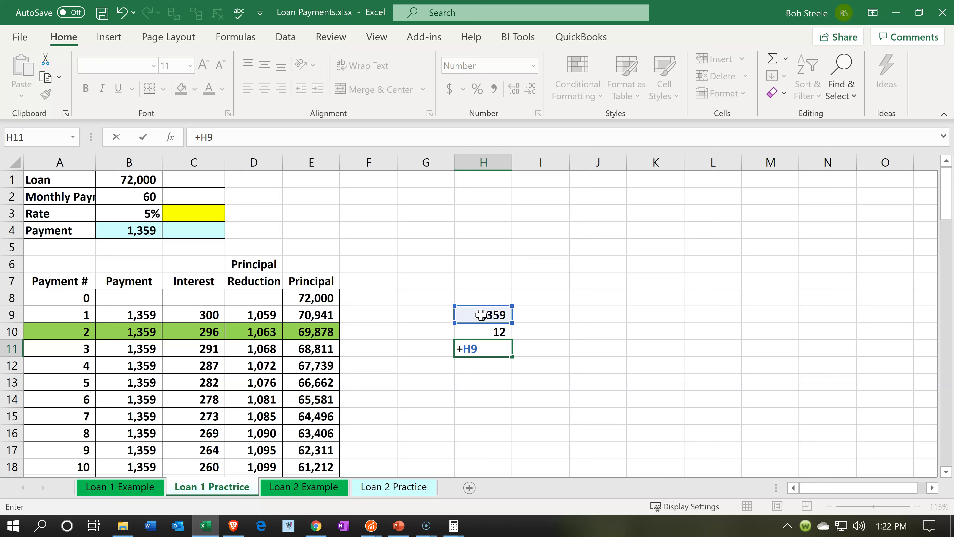
pyautogui.press('Up')
pyautogui.press('Return')
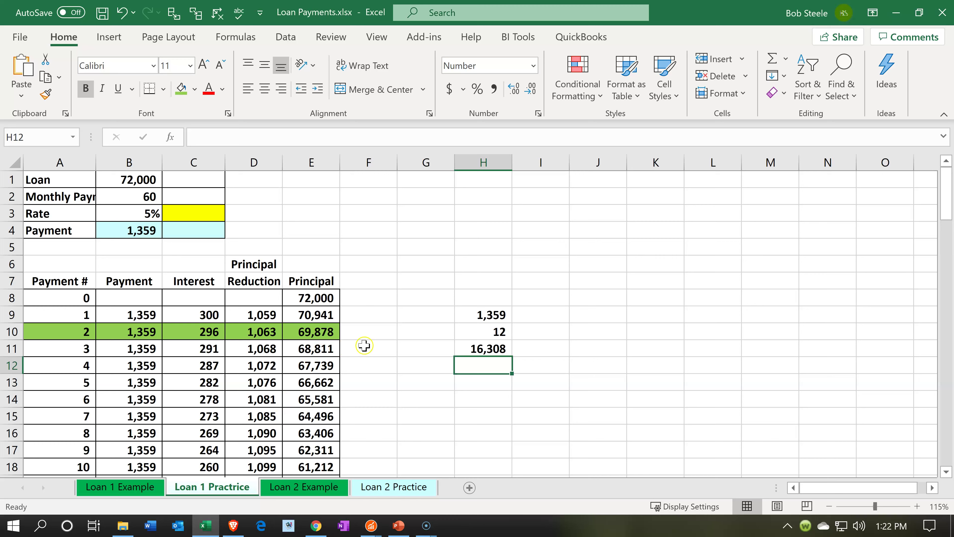
# - Inspect the payment amount for payment 2 and the interest formulas for payments 2 and 3
pyautogui.click(145, 336)
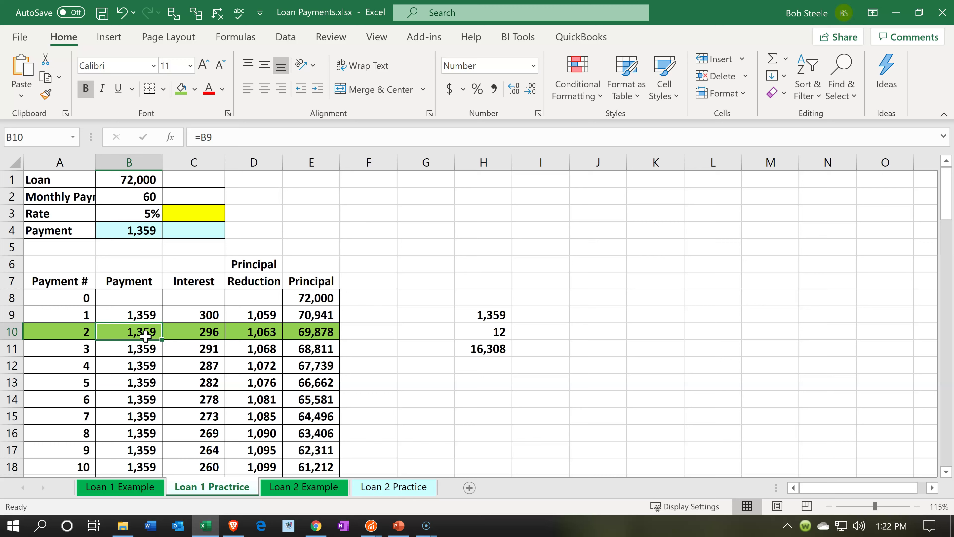
pyautogui.press('Right')
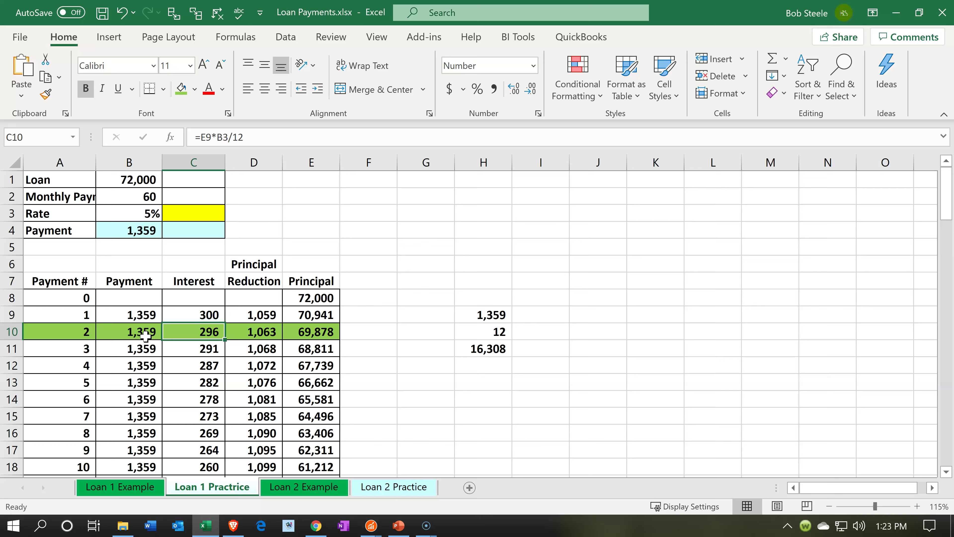
pyautogui.press('Down')
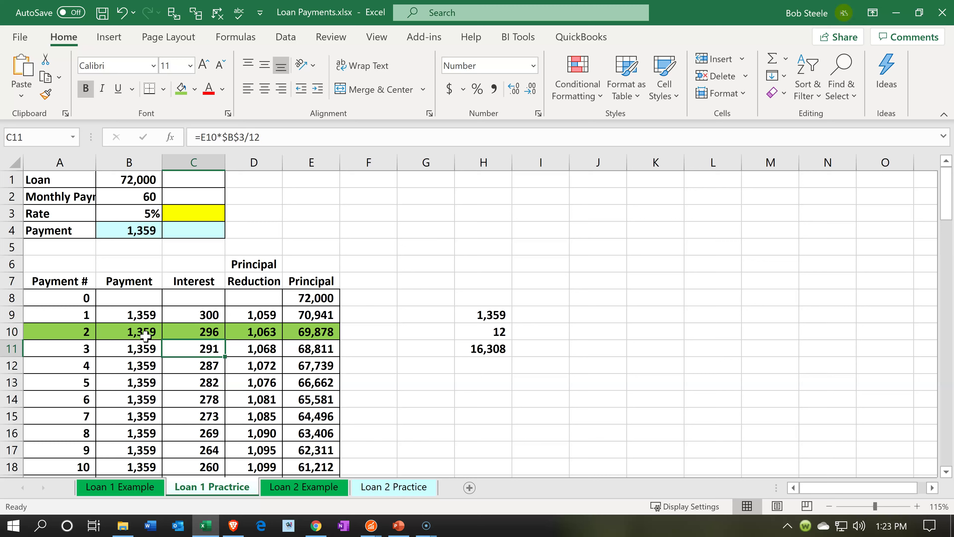
pyautogui.press('Up')
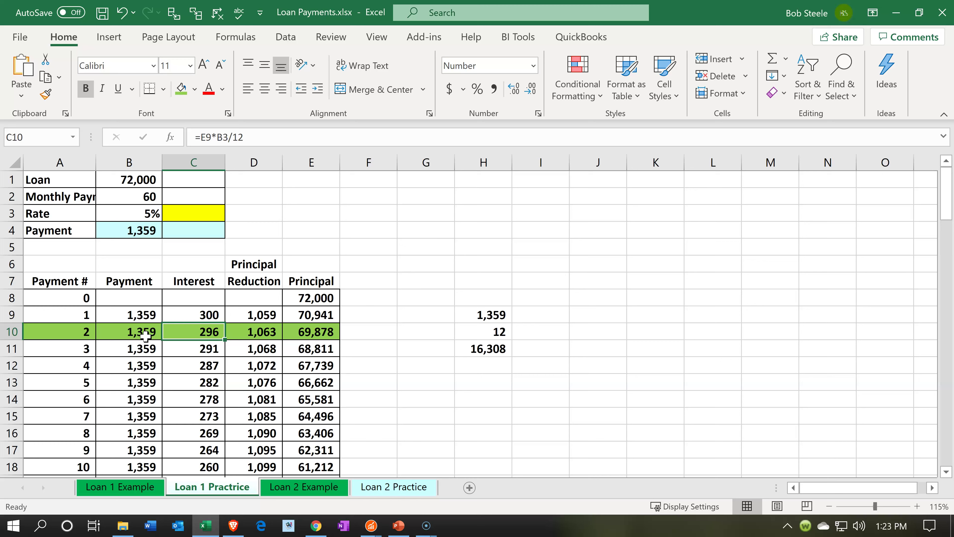
# - Clear the scratch calculation from cells H9:H11
pyautogui.click(494, 331)
pyautogui.moveTo(484, 312); pyautogui.dragTo(479, 346)
pyautogui.press('Delete')
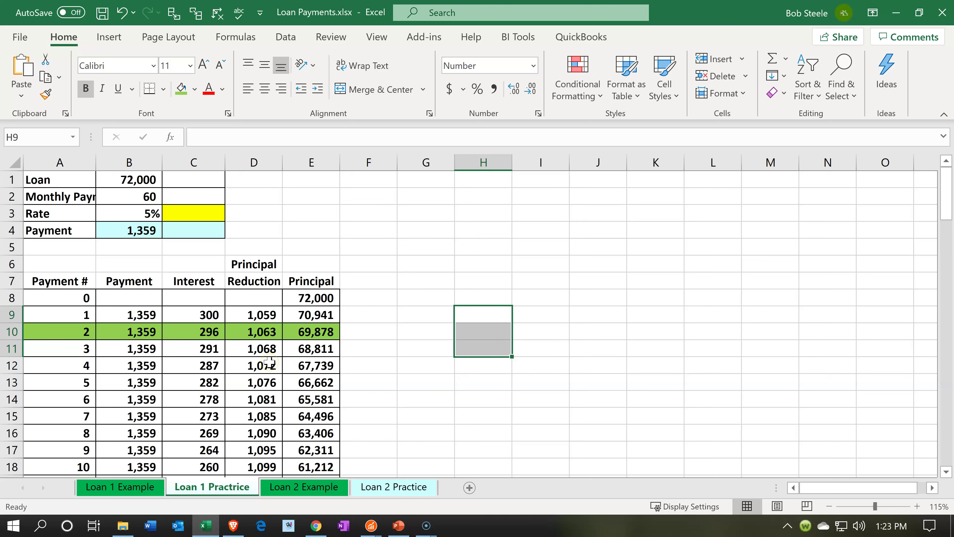
# - Highlight the principal reductions for payments 3 through 14, cells D11:D22, with a yellow fill
pyautogui.click(255, 352)
pyautogui.scroll(-1, 255, 352)
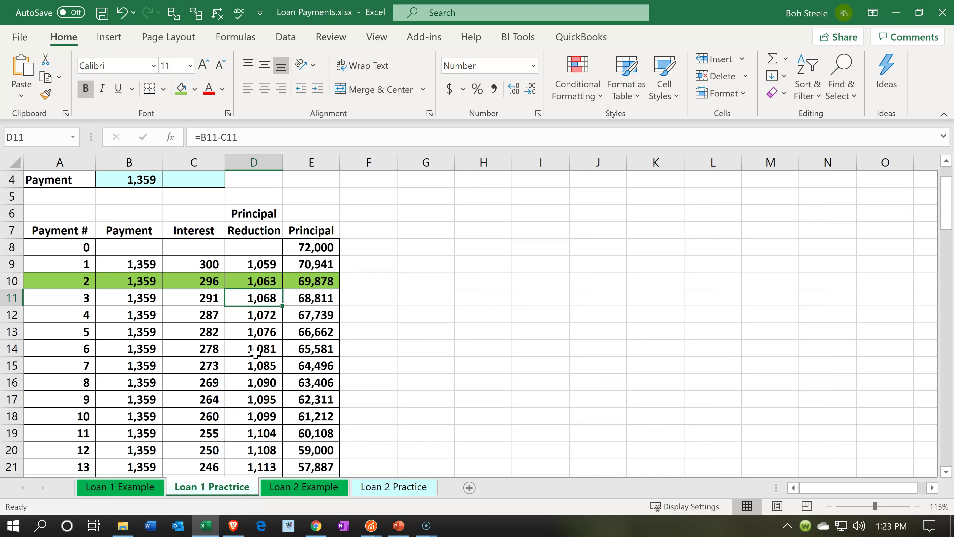
pyautogui.hotkey('shift', 'Down')
pyautogui.hotkey('shift', 'Down')
pyautogui.hotkey('shift', 'Down')
pyautogui.hotkey('shift', 'Down')
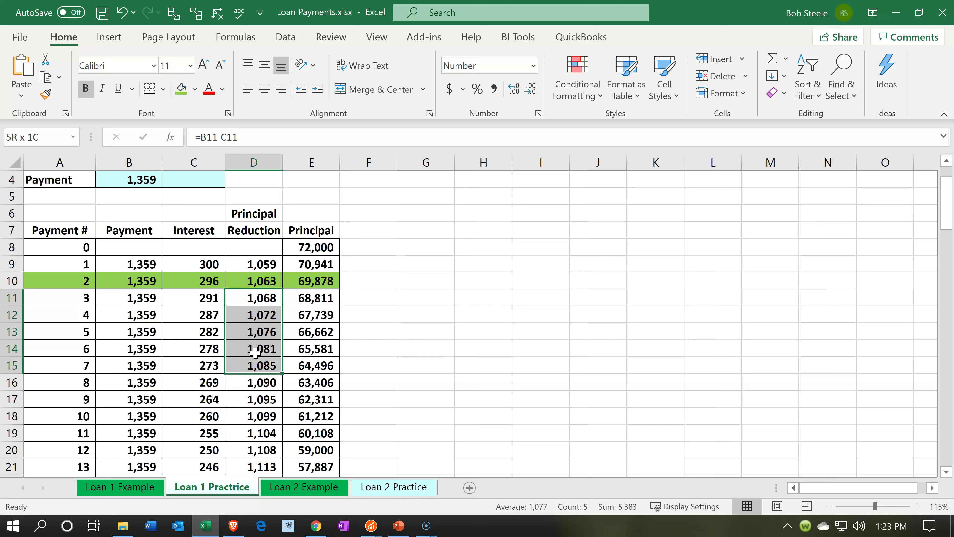
pyautogui.hotkey('shift', 'Down')
pyautogui.hotkey('shift', 'Down')
pyautogui.hotkey('shift', 'Down')
pyautogui.hotkey('shift', 'Down')
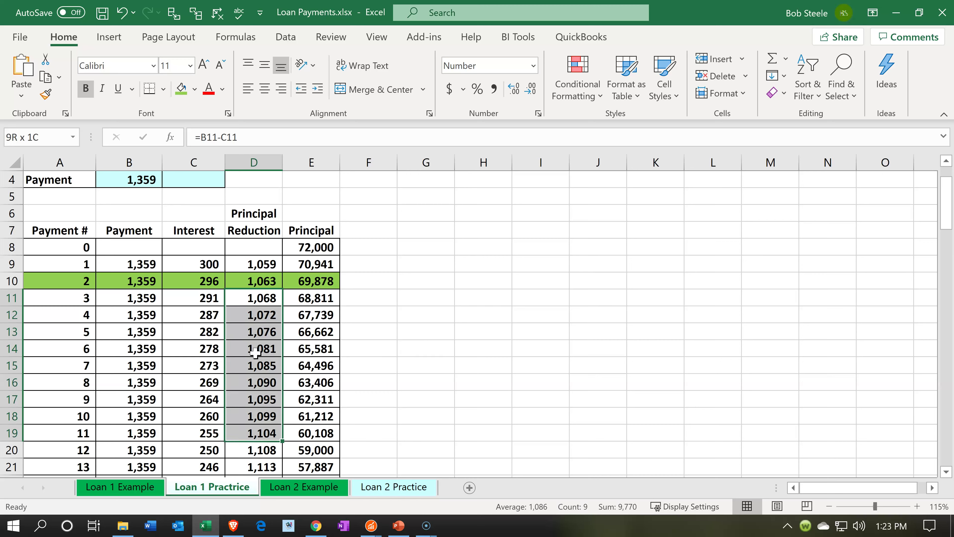
pyautogui.hotkey('shift', 'Down')
pyautogui.hotkey('shift', 'Down')
pyautogui.hotkey('shift', 'Down')
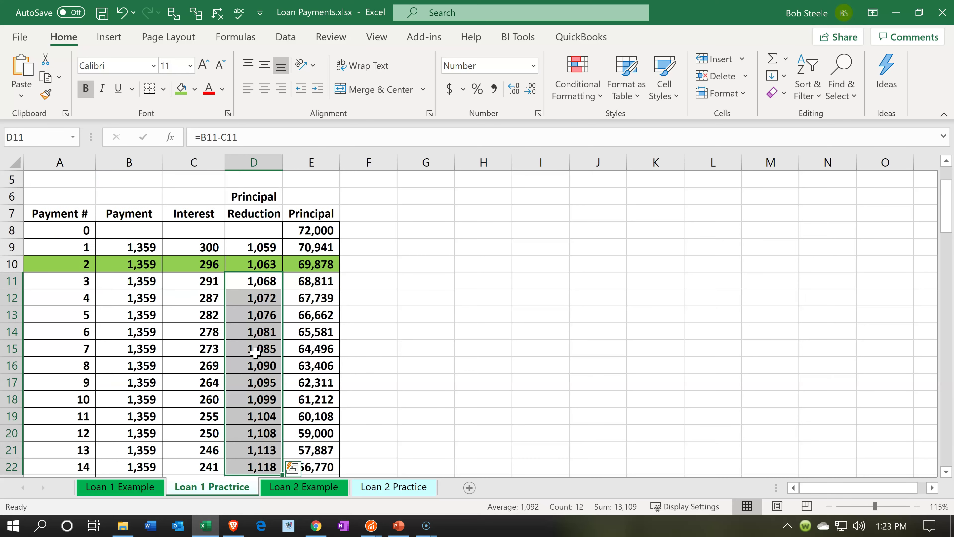
pyautogui.rightClick(256, 353)
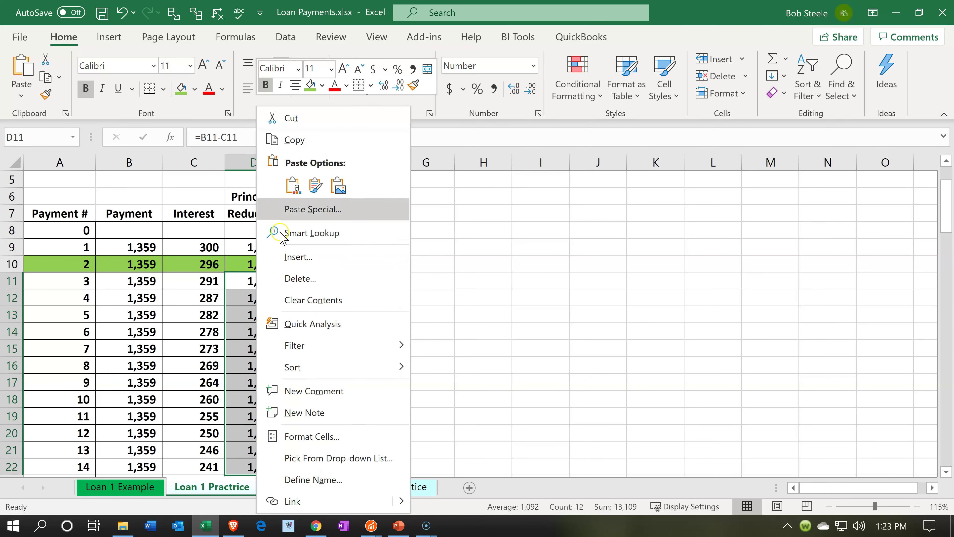
pyautogui.click(322, 85)
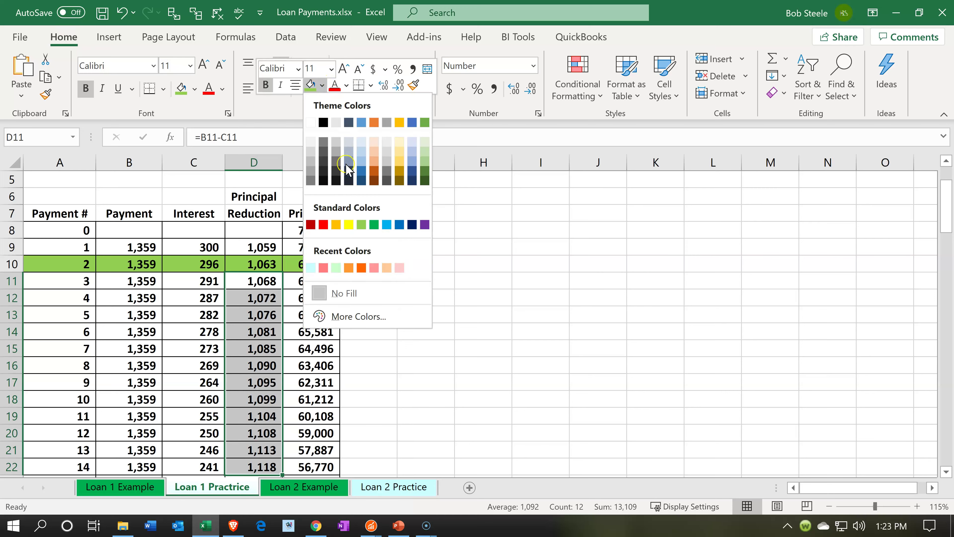
pyautogui.click(349, 225)
pyautogui.click(373, 355)
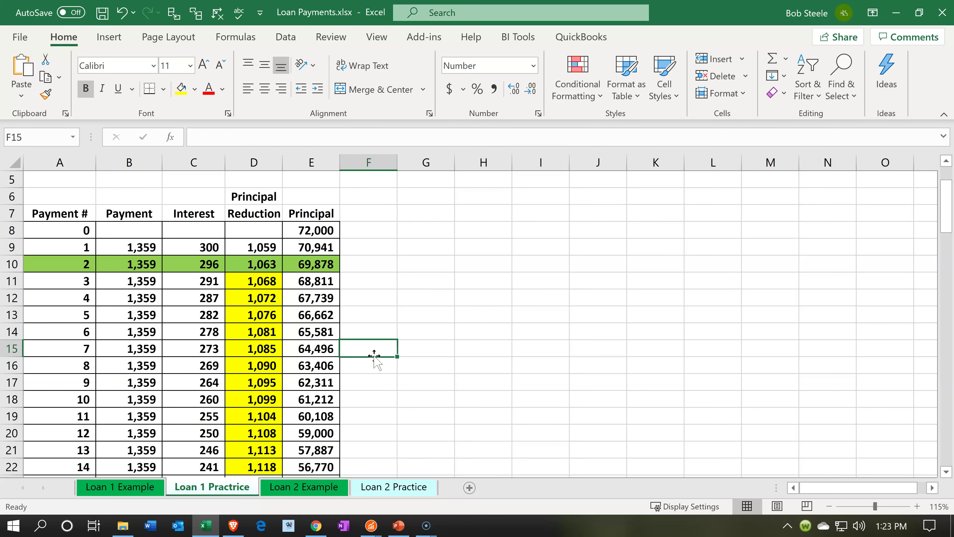
# - Try summing the principal reductions D11:D22 in cell F22, and delete that trial total
pyautogui.scroll(-1, 375, 359)
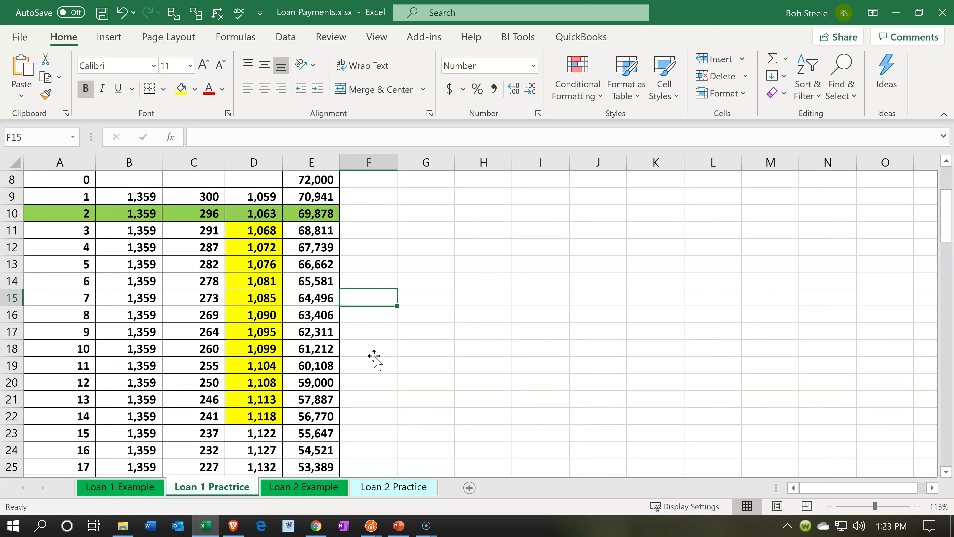
pyautogui.click(362, 417)
pyautogui.write('=sum(')
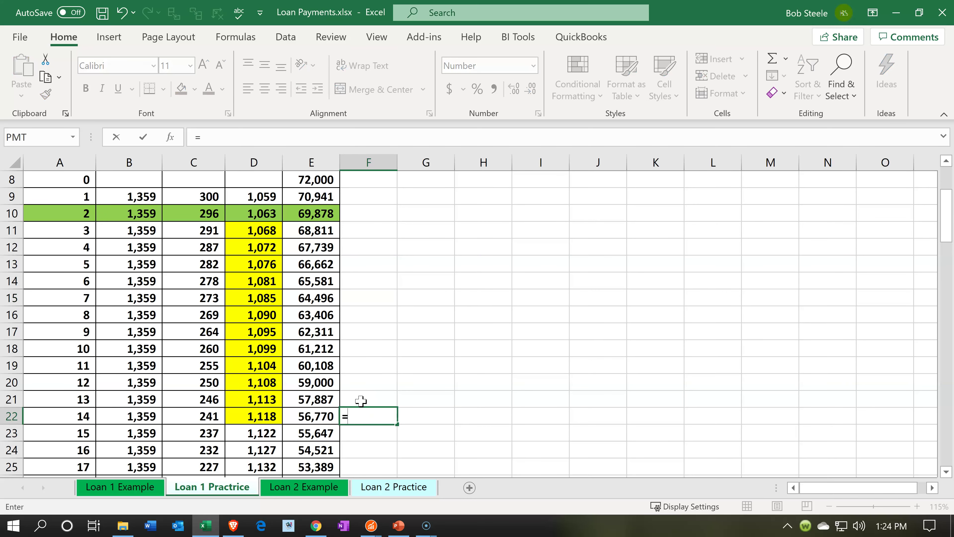
pyautogui.press('Left')
pyautogui.press('Left')
pyautogui.hotkey('shift', 'Up')
pyautogui.hotkey('shift', 'Up')
pyautogui.hotkey('shift', 'Up')
pyautogui.hotkey('shift', 'Up')
pyautogui.hotkey('shift', 'Up')
pyautogui.hotkey('shift', 'Up')
pyautogui.hotkey('shift', 'Up')
pyautogui.hotkey('shift', 'Up')
pyautogui.hotkey('shift', 'Up')
pyautogui.hotkey('shift', 'Up')
pyautogui.hotkey('shift', 'Up')
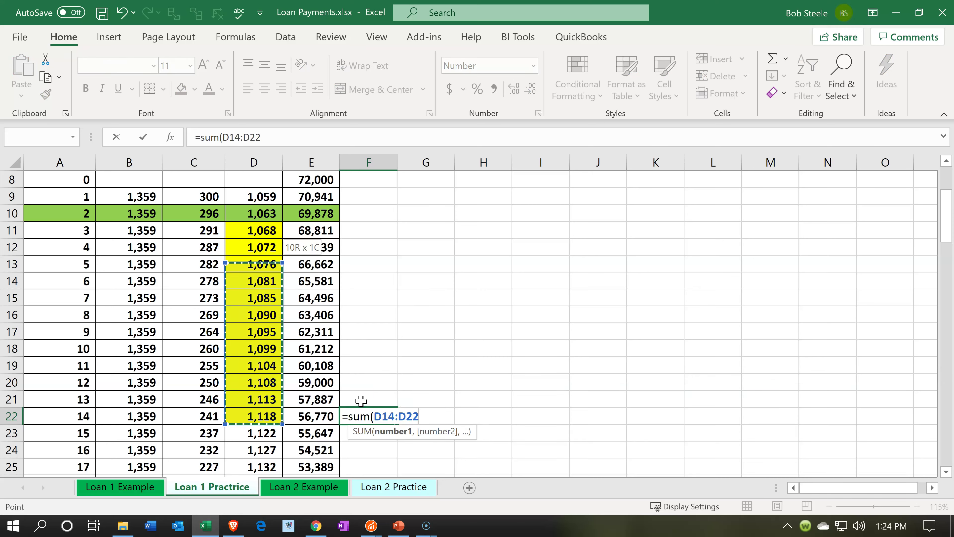
pyautogui.press('Return')
pyautogui.press('Up')
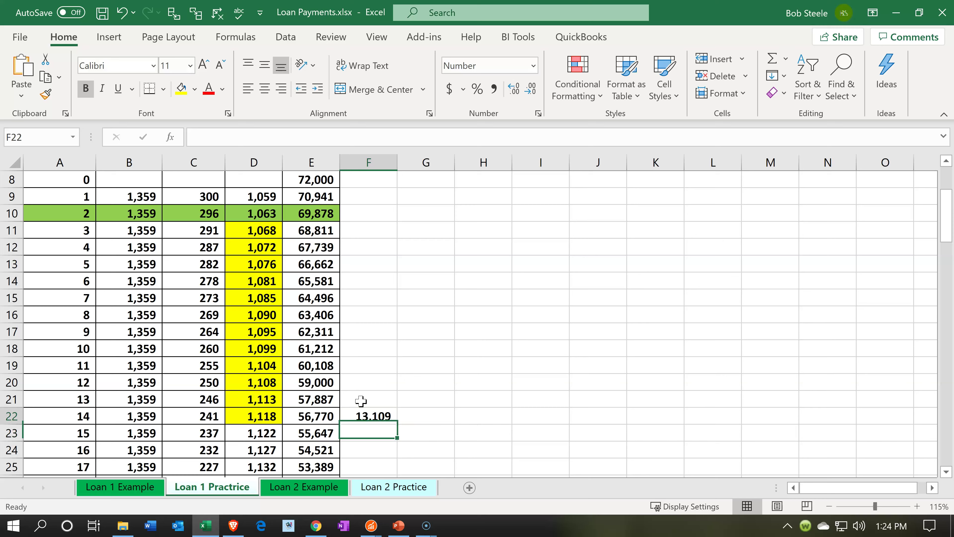
pyautogui.press('Delete')
# - Sum the highlighted principal reductions for payments 3 through 14 in cell F10 with =SUM(D11:D22)
pyautogui.press('Up')
pyautogui.press('Up')
pyautogui.press('Up')
pyautogui.press('Up')
pyautogui.press('Up')
pyautogui.press('Up')
pyautogui.press('Up')
pyautogui.press('Up')
pyautogui.press('Up')
pyautogui.press('Up')
pyautogui.press('Up')
pyautogui.press('Up')
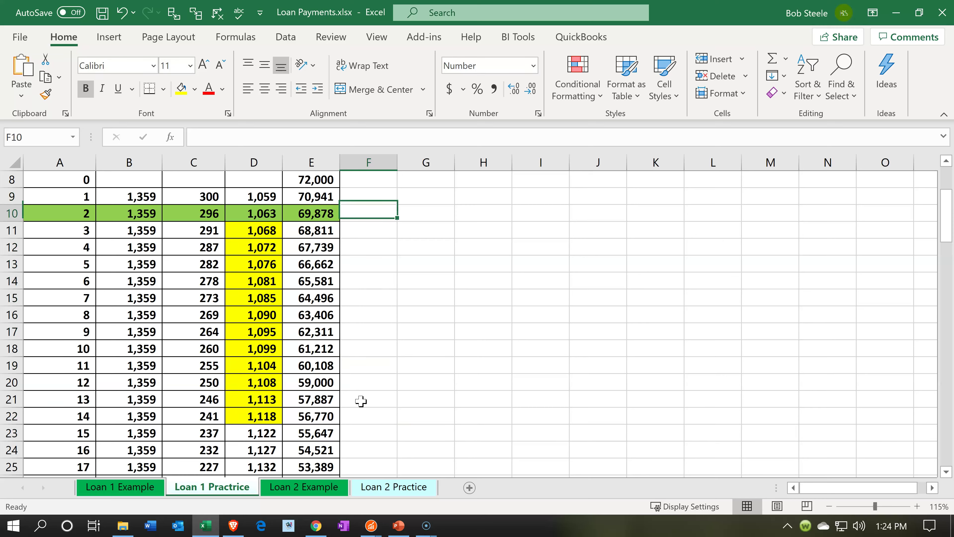
pyautogui.write('=sum(')
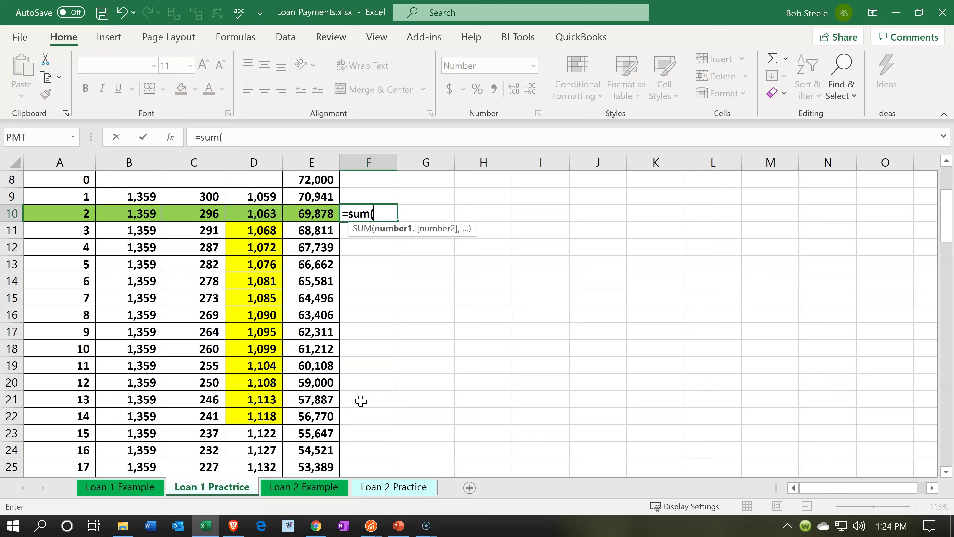
pyautogui.press('Down')
pyautogui.press('Left')
pyautogui.press('Left')
pyautogui.hotkey('shift', 'Down')
pyautogui.hotkey('shift', 'Down')
pyautogui.hotkey('shift', 'Down')
pyautogui.hotkey('shift', 'Down')
pyautogui.hotkey('shift', 'Down')
pyautogui.hotkey('shift', 'Down')
pyautogui.hotkey('shift', 'Down')
pyautogui.hotkey('shift', 'Down')
pyautogui.hotkey('shift', 'Down')
pyautogui.hotkey('shift', 'Down')
pyautogui.hotkey('shift', 'Down')
pyautogui.hotkey('shift', 'Down')
pyautogui.hotkey('shift', 'Down')
pyautogui.hotkey('shift', 'Down')
pyautogui.hotkey('shift', 'Down')
pyautogui.hotkey('shift', 'Down')
pyautogui.hotkey('shift', 'Down')
pyautogui.hotkey('shift', 'Down')
pyautogui.hotkey('shift', 'Down')
pyautogui.hotkey('shift', 'Down')
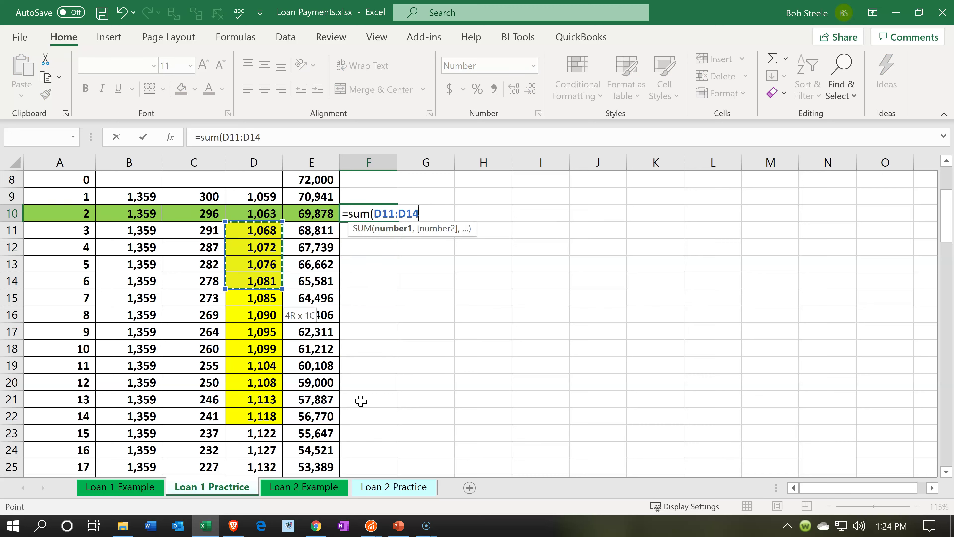
pyautogui.hotkey('shift', 'Down')
pyautogui.hotkey('shift', 'Down')
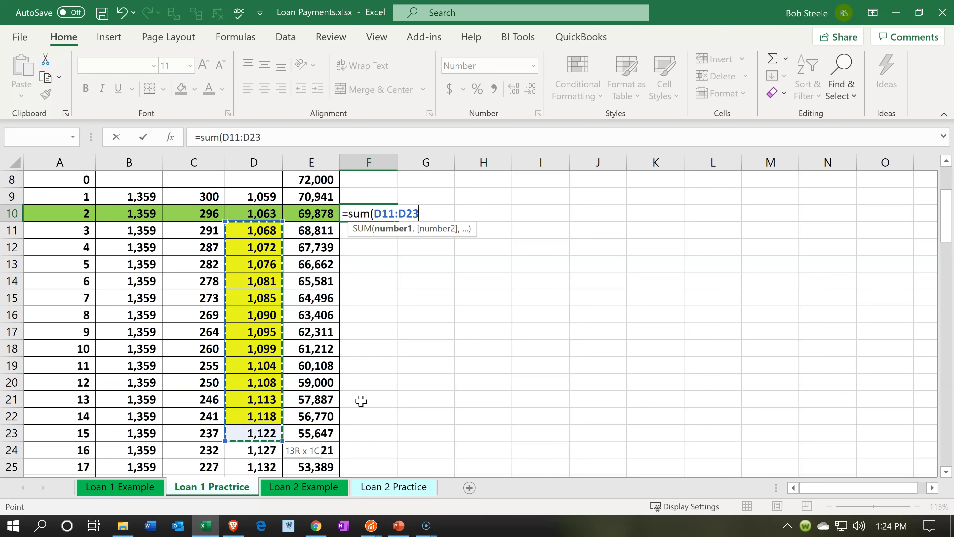
pyautogui.hotkey('shift', 'Up')
pyautogui.press('Return')
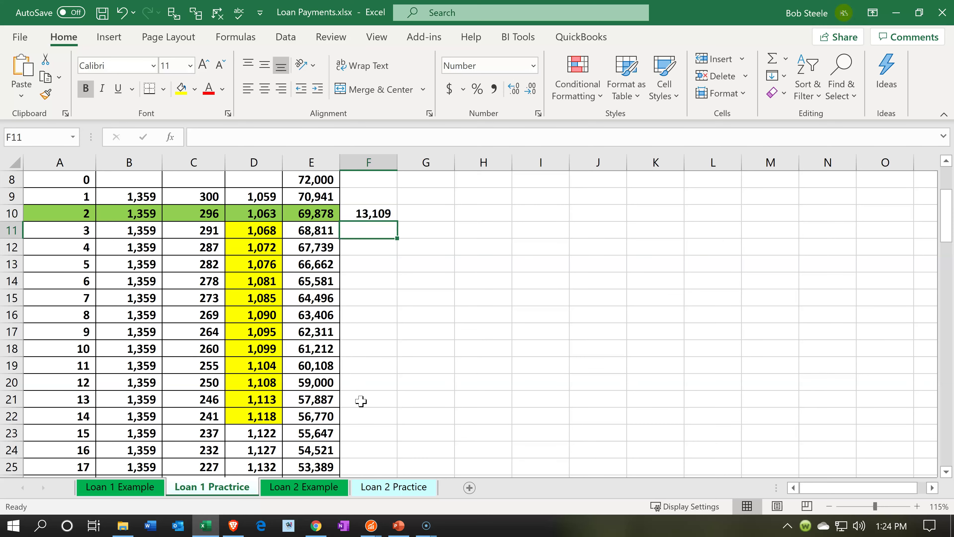
# - Calculate the long-term portion in G10 by subtracting the short-term total from the payment 2 balance with =E10-F10
pyautogui.press('Up')
pyautogui.press('Right')
pyautogui.write('=')
pyautogui.press('Left')
pyautogui.press('Left')
pyautogui.write('-')
pyautogui.press('Left')
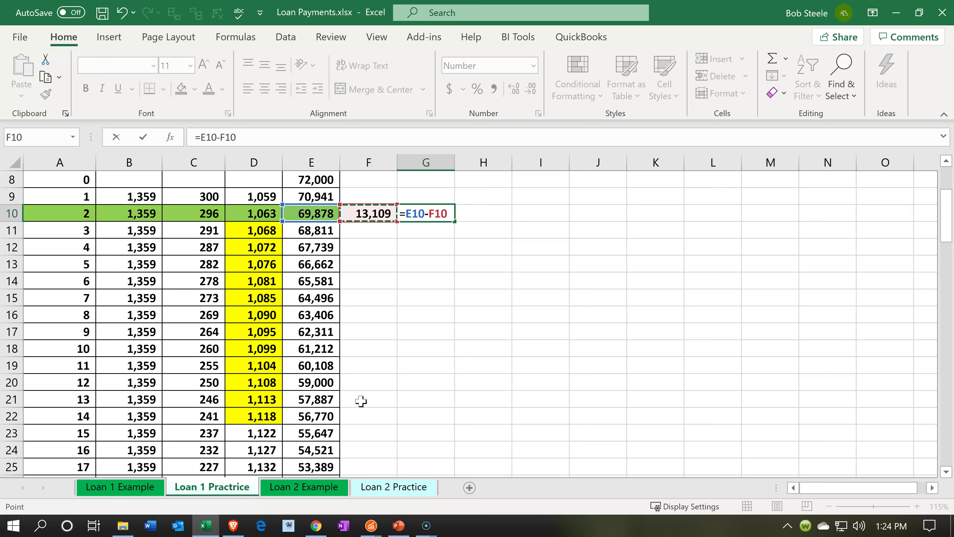
pyautogui.press('Return')
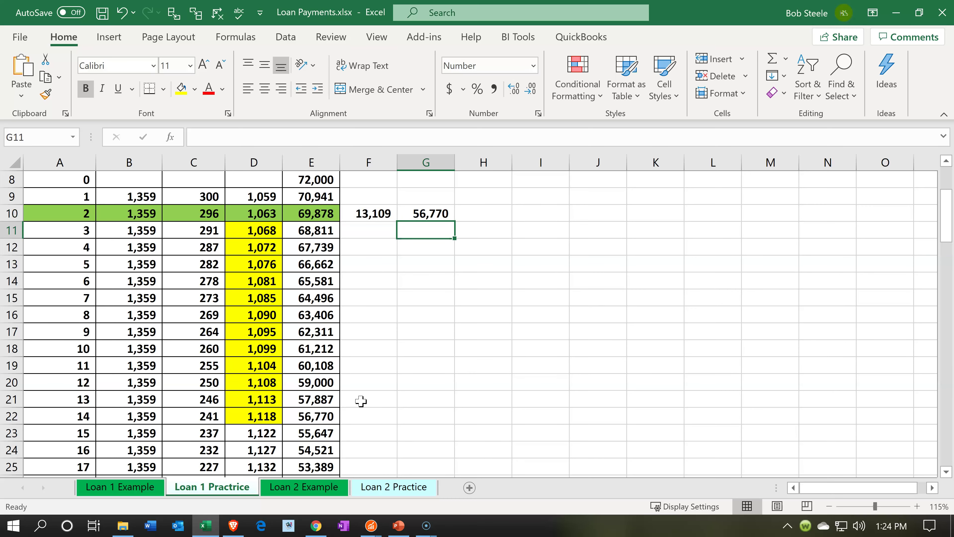
# - Highlight the short-term principal total in F10 with a yellow fill
pyautogui.click(363, 214)
pyautogui.rightClick(363, 213)
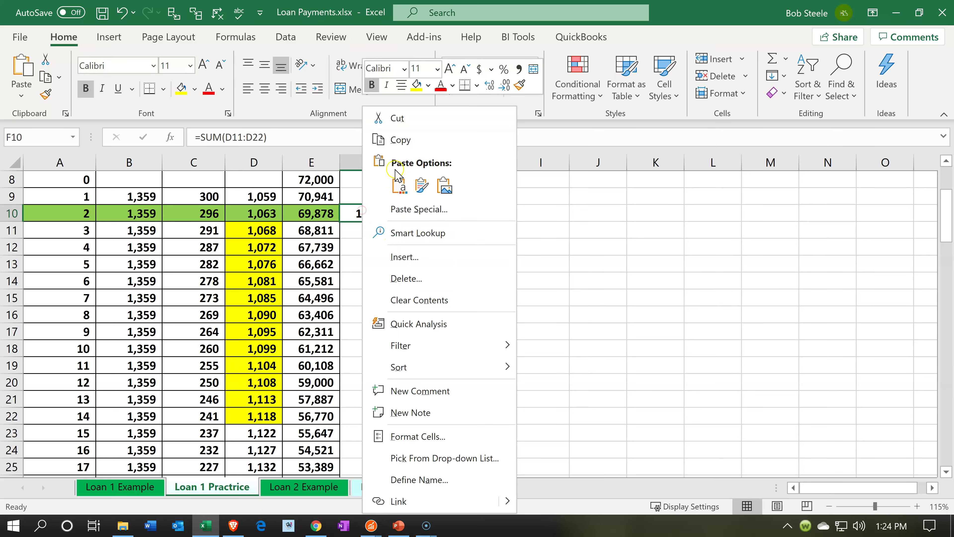
pyautogui.click(415, 86)
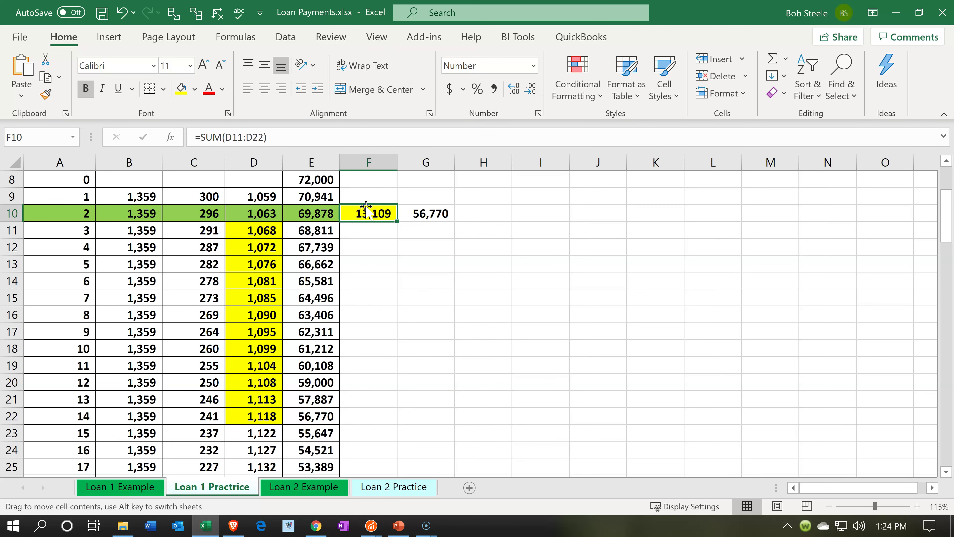
# - Label the two amounts in row 10 with the headings ST in F9 and LT in G9
pyautogui.click(356, 197)
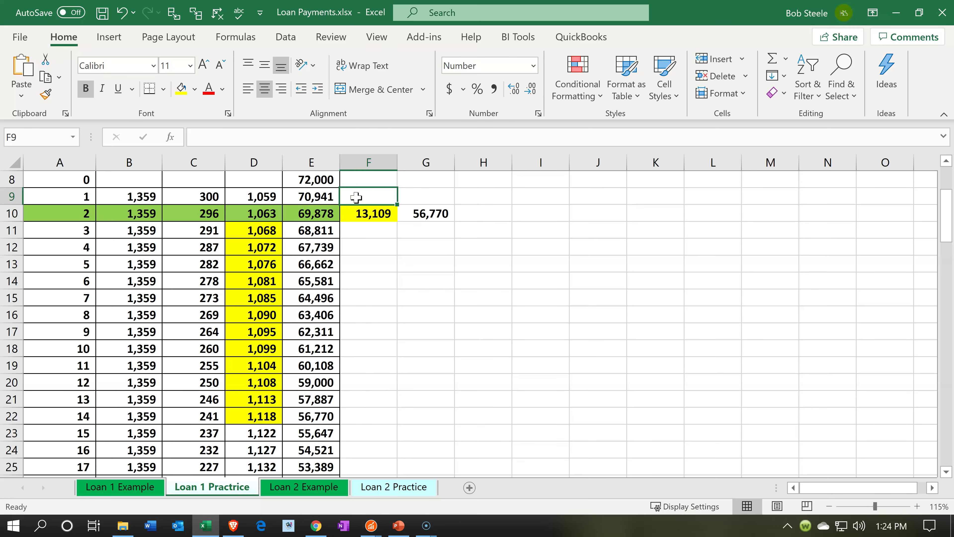
pyautogui.write('ST')
pyautogui.write('LT')
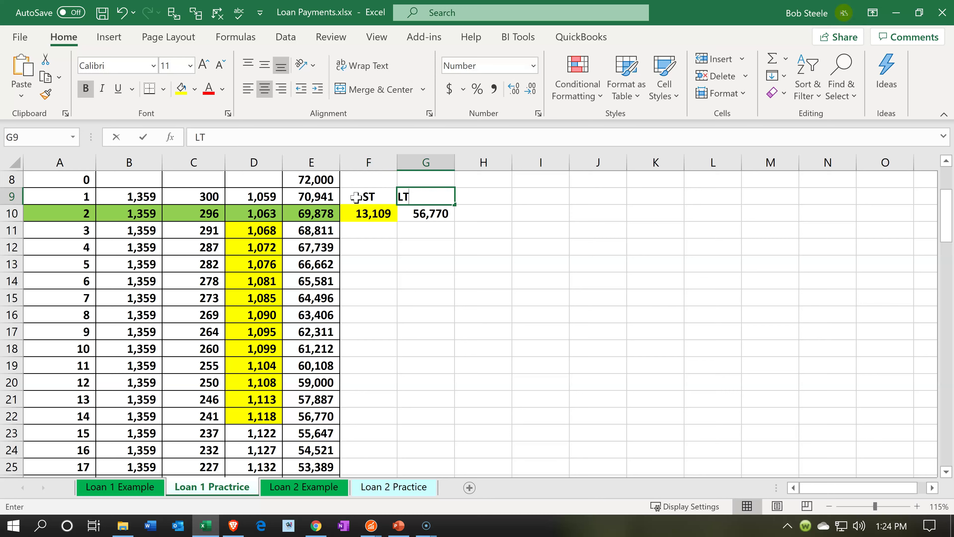
pyautogui.press('Return')
# - Compare the short-term and long-term amounts in F10 and G10 with the principal balances after payments 2 and 14
pyautogui.click(369, 205)
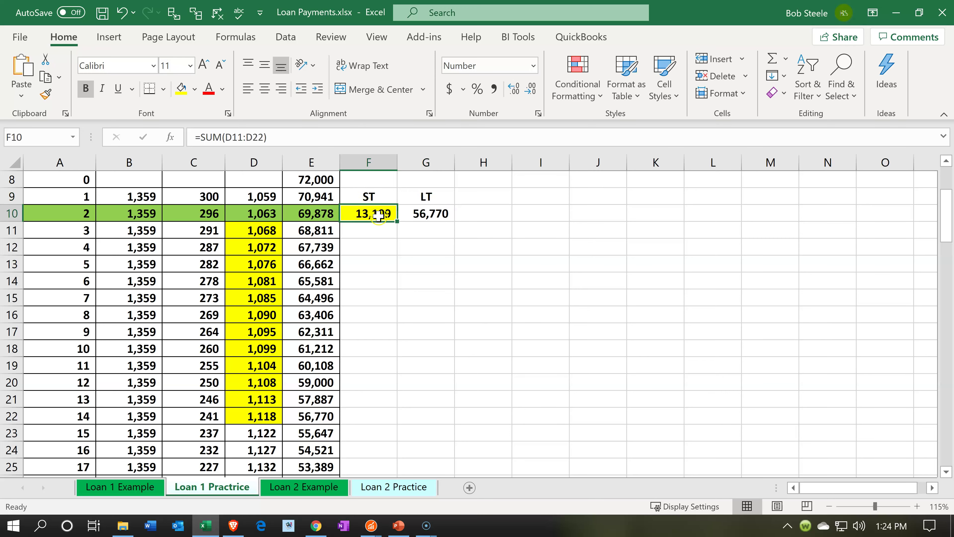
pyautogui.click(409, 215)
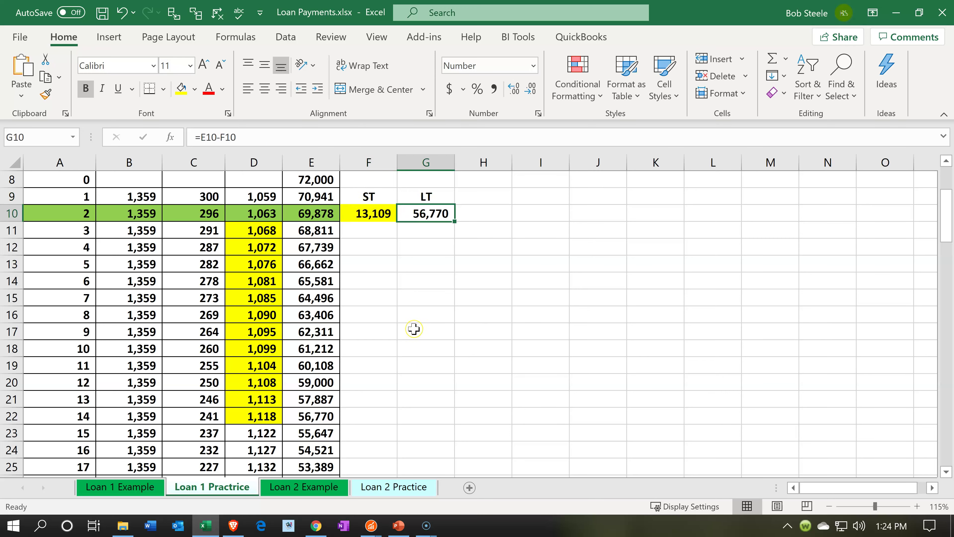
pyautogui.click(306, 422)
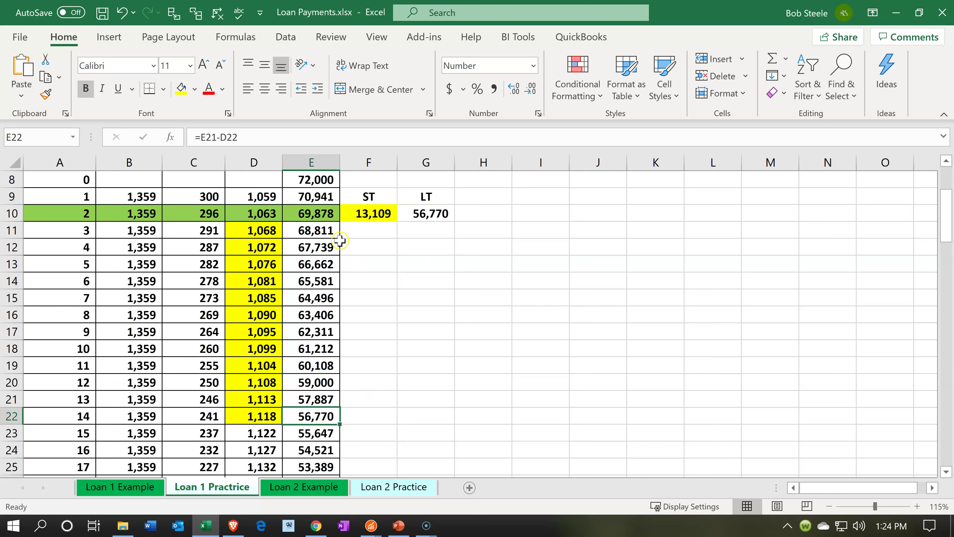
pyautogui.click(315, 215)
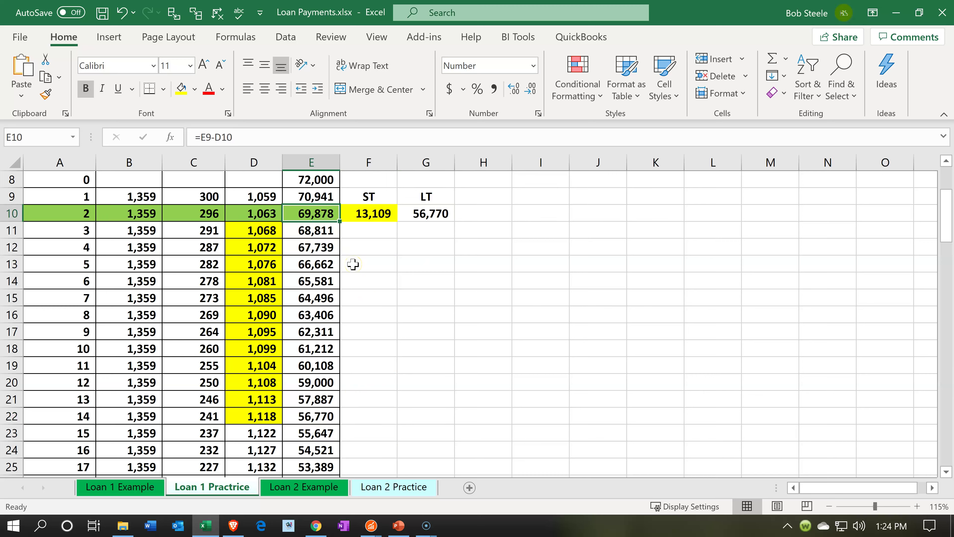
pyautogui.press('Right')
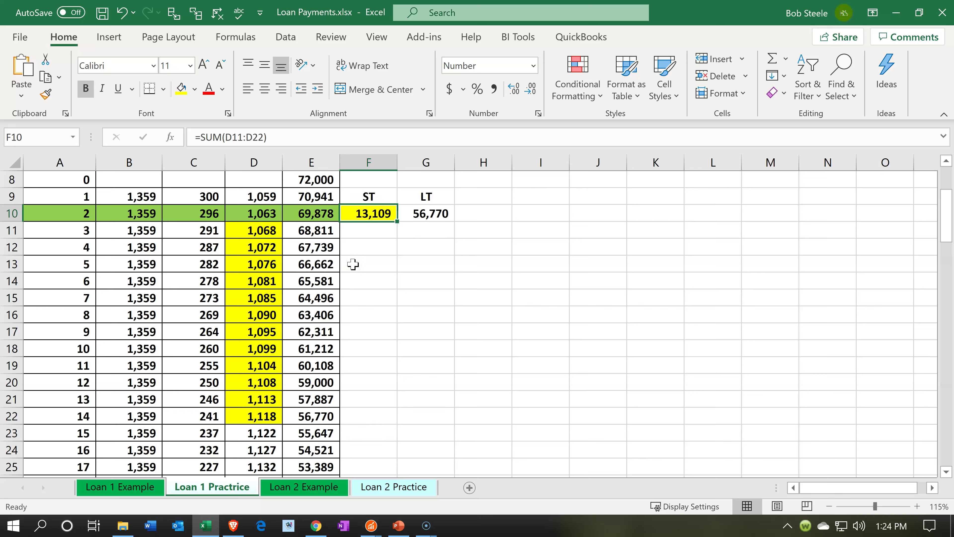
pyautogui.press('Right')
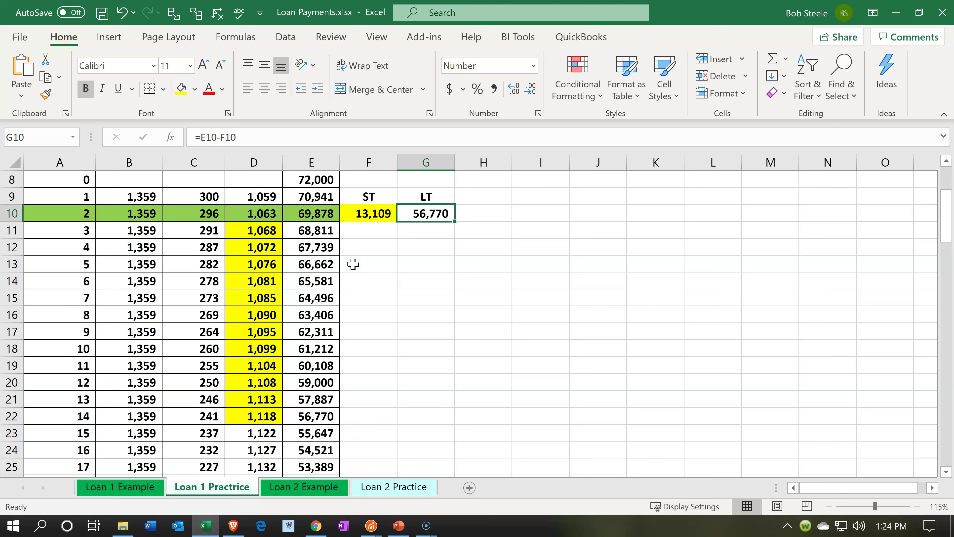
pyautogui.press('Left')
pyautogui.press('Left')
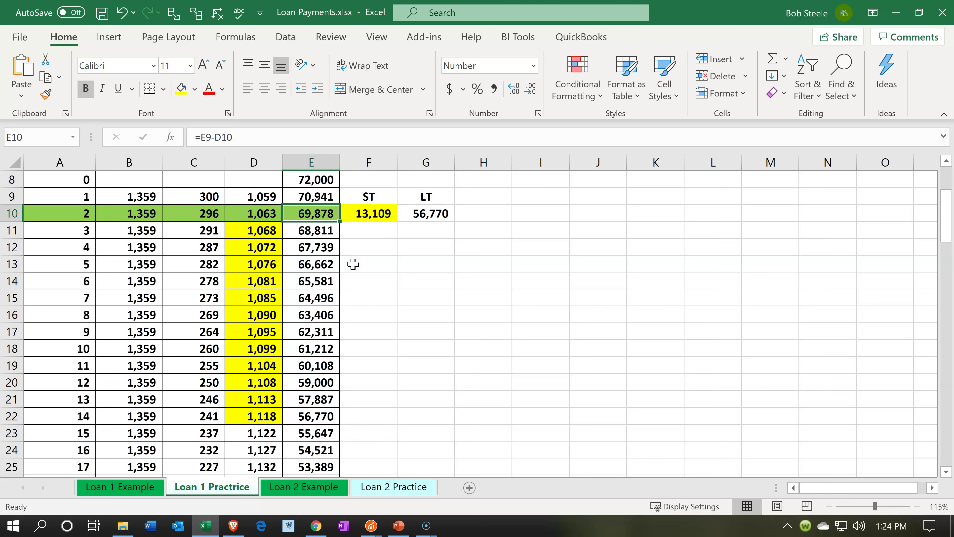
pyautogui.press('Right')
pyautogui.press('Right')
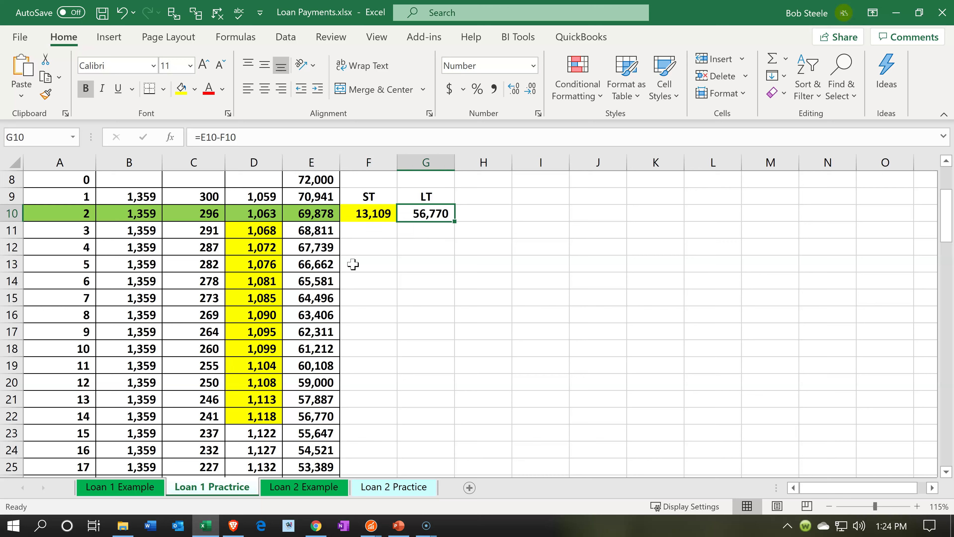
pyautogui.press('Left')
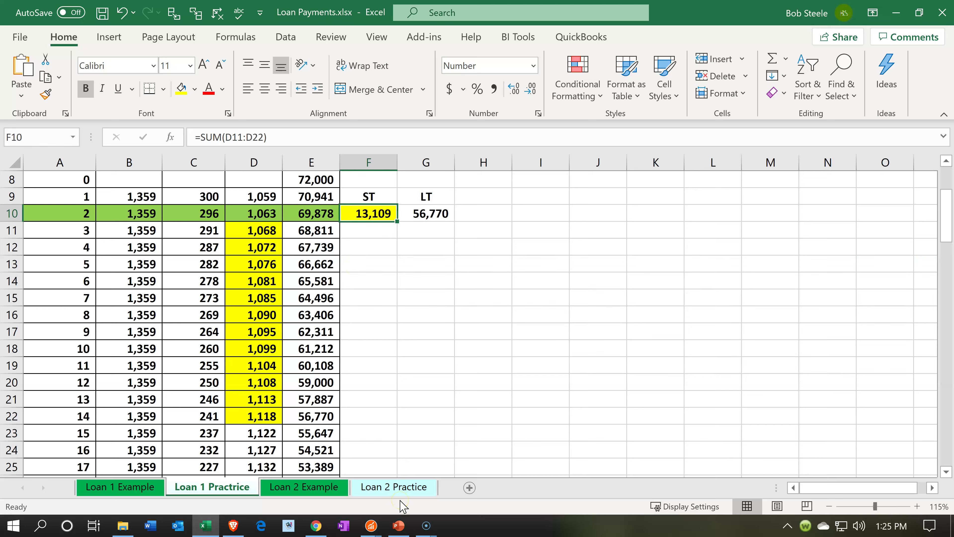
# - Switch to Sage 50 and review the note balances under current liabilities on the February 29, 2020 balance sheet
pyautogui.click(372, 526)
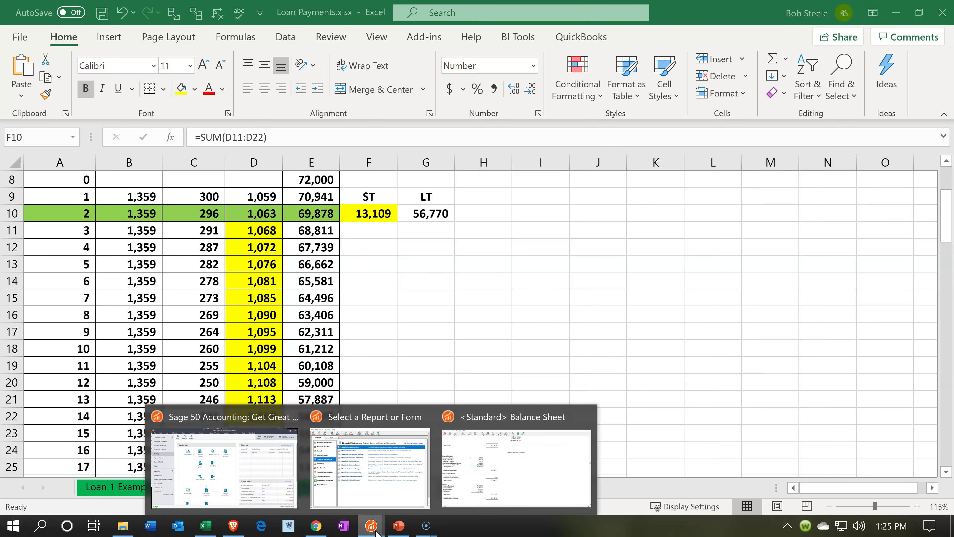
pyautogui.moveTo(410, 453)
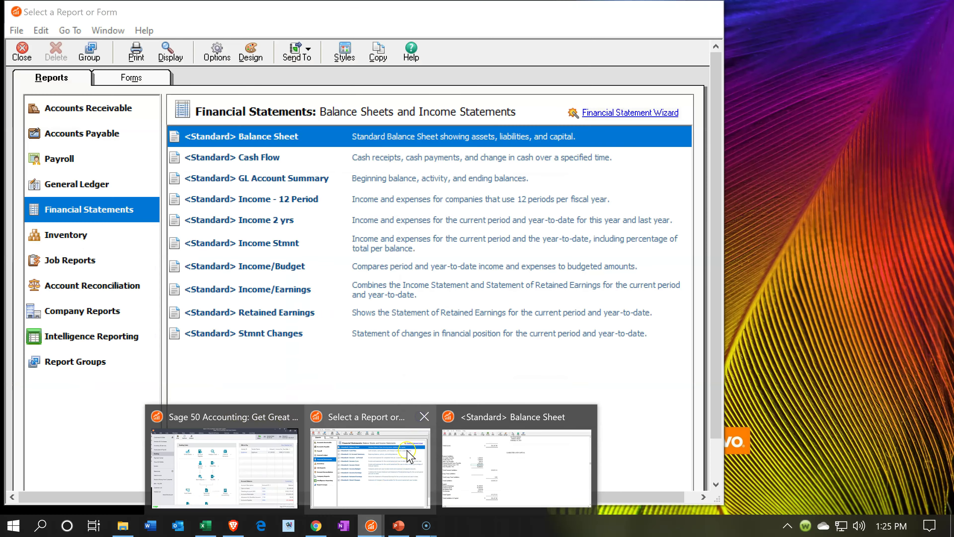
pyautogui.click(409, 455)
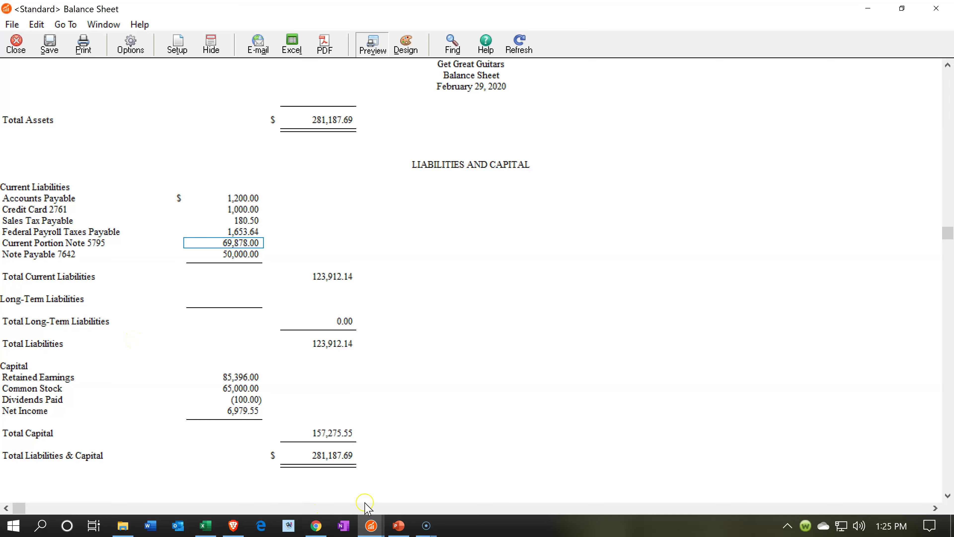
# - Open a maximized new general journal entry dated Feb 29, 2020, leave the reference blank, and go to the first GL account line
pyautogui.moveTo(368, 527)
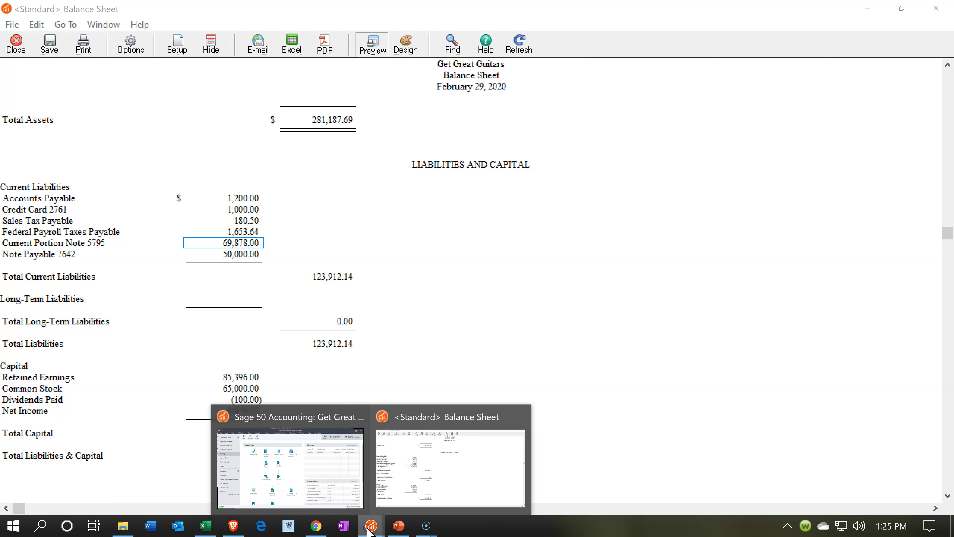
pyautogui.click(353, 497)
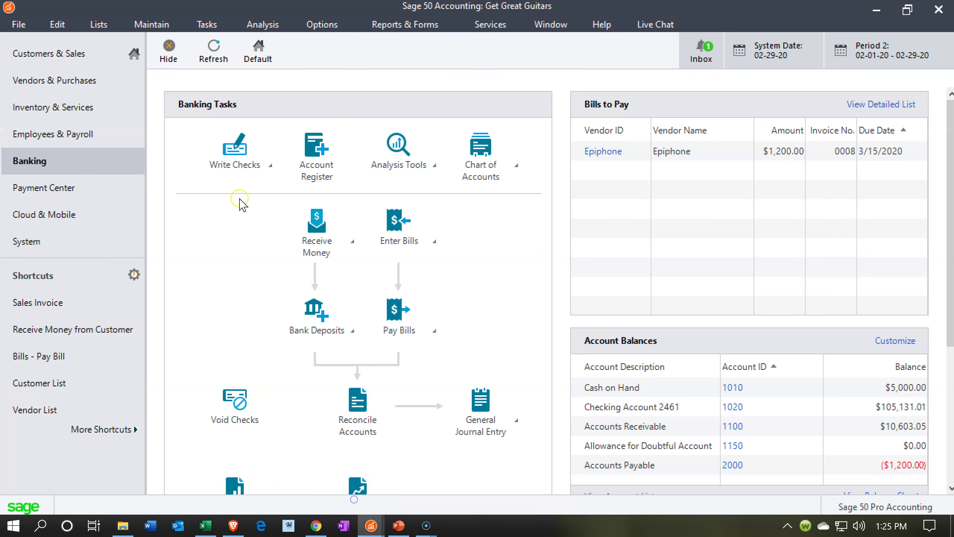
pyautogui.click(205, 24)
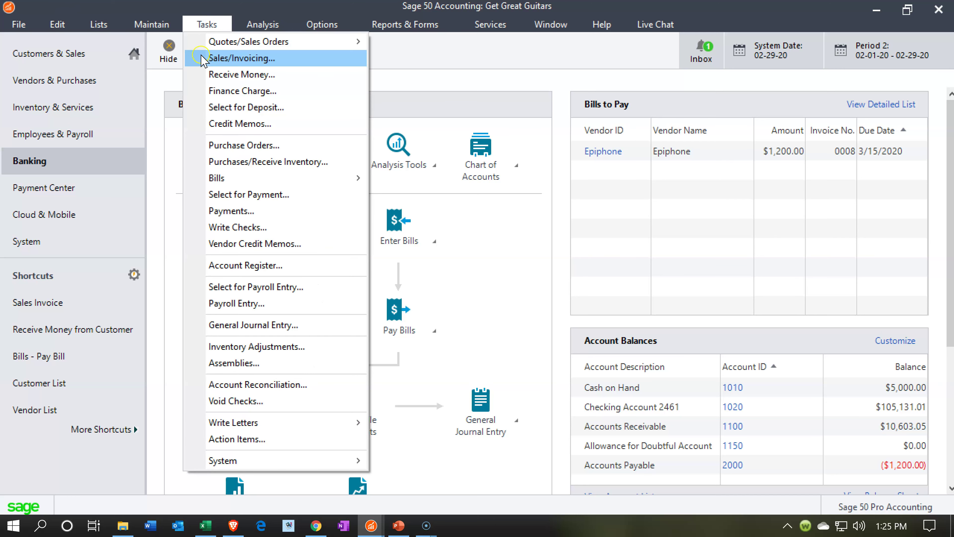
pyautogui.click(231, 324)
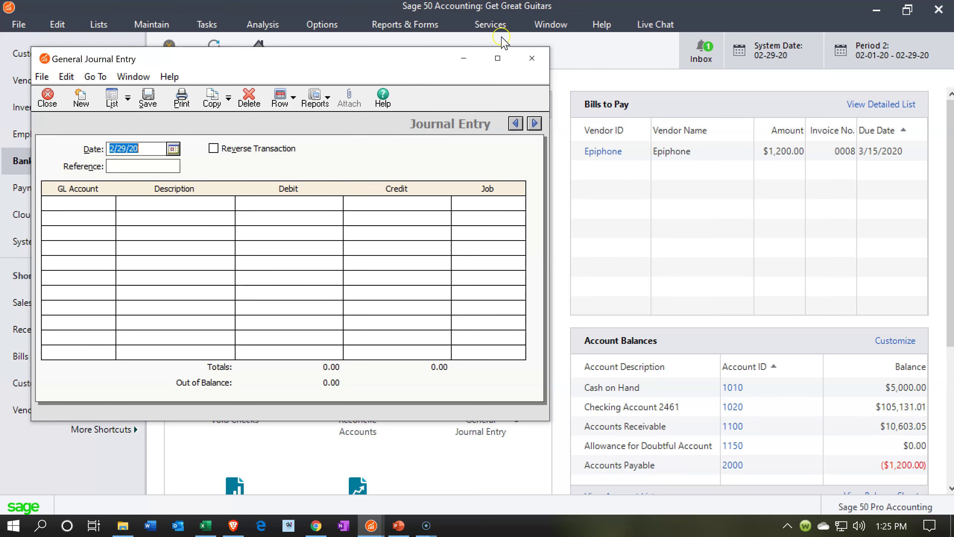
pyautogui.click(498, 57)
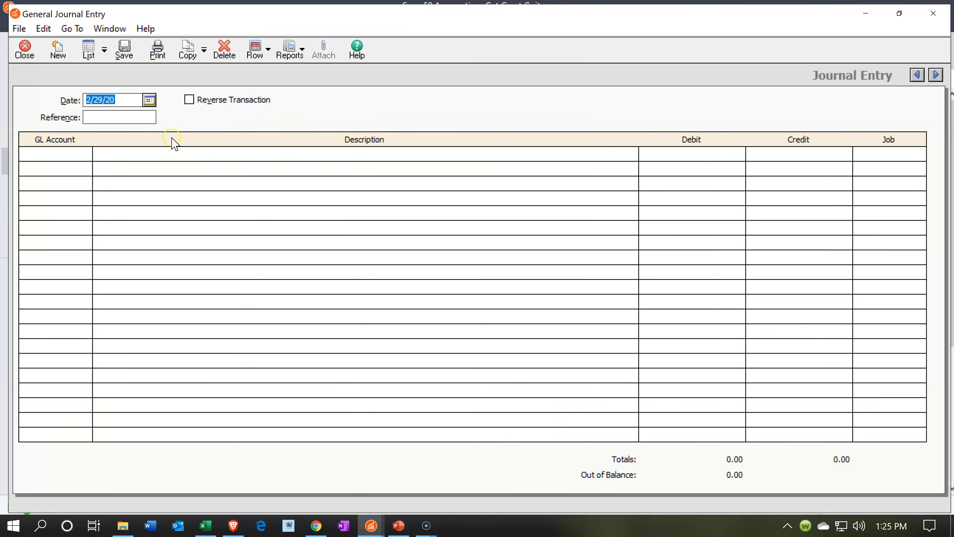
pyautogui.press('Tab')
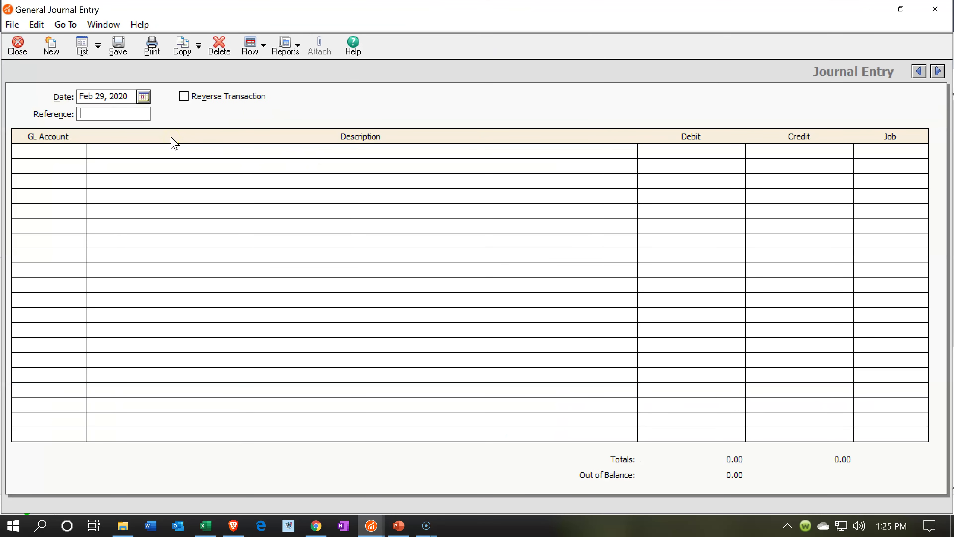
pyautogui.press('Tab')
pyautogui.press('Tab')
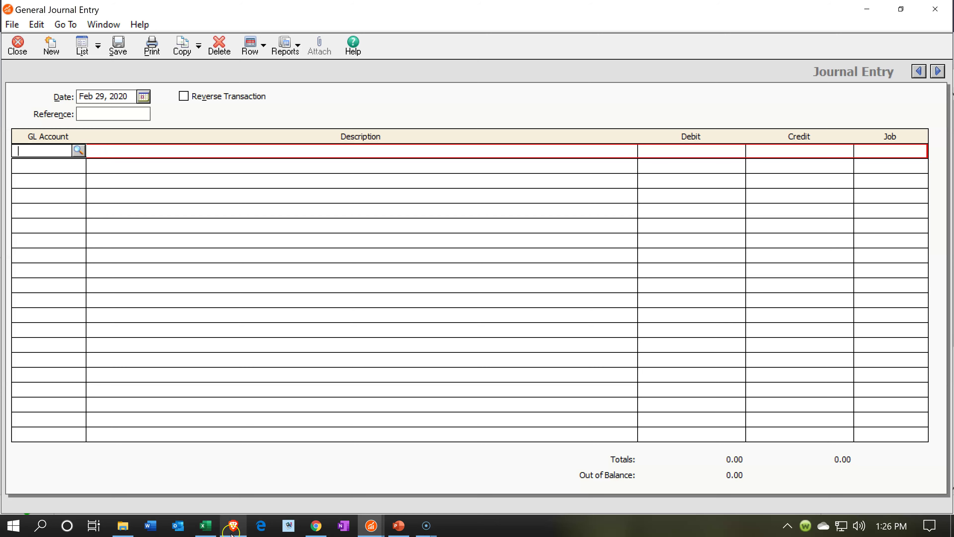
# - Choose GL account 2500, the Current Portion Note account, for the first line of the journal entry
pyautogui.click(79, 151)
pyautogui.scroll(-1, 125, 215)
pyautogui.scroll(-2, 125, 215)
pyautogui.scroll(-1, 126, 216)
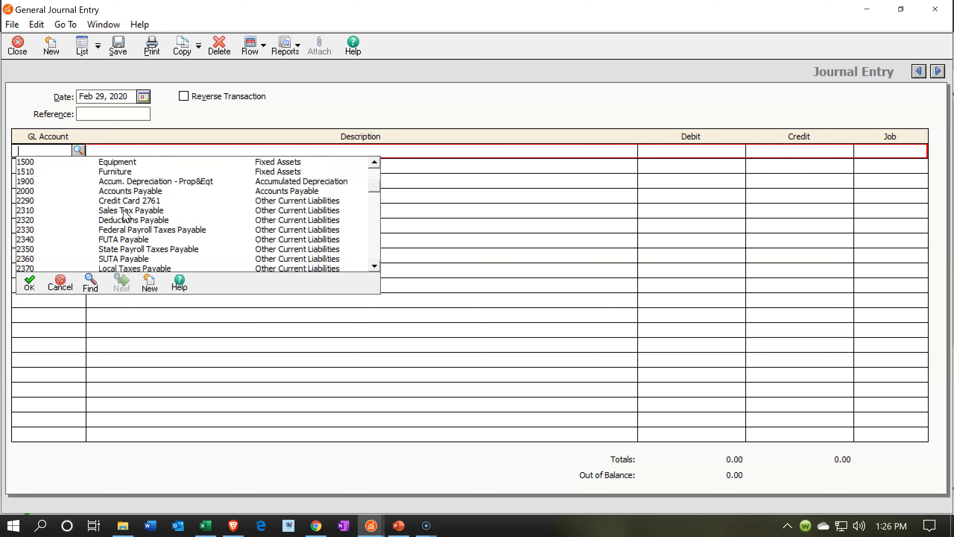
pyautogui.scroll(-1, 126, 216)
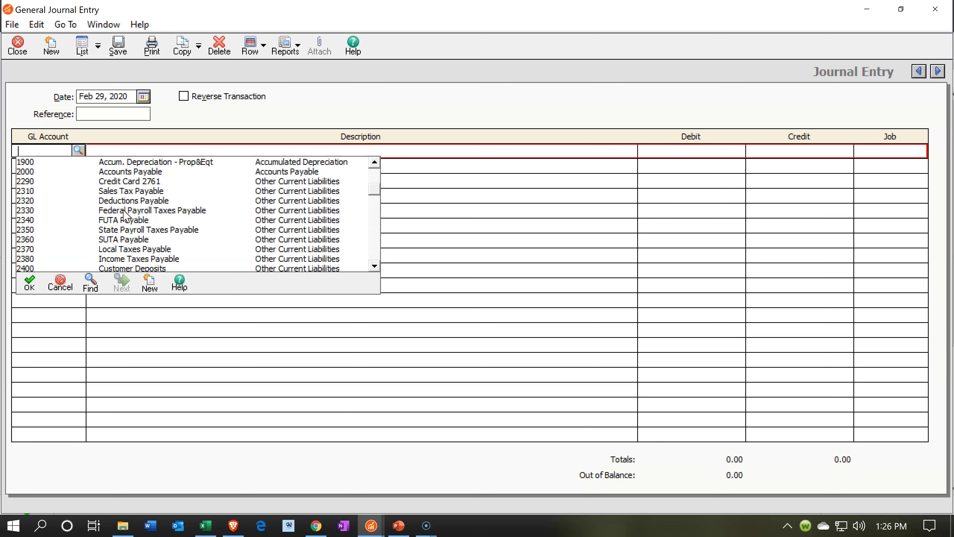
pyautogui.scroll(-2, 126, 216)
pyautogui.doubleClick(118, 242)
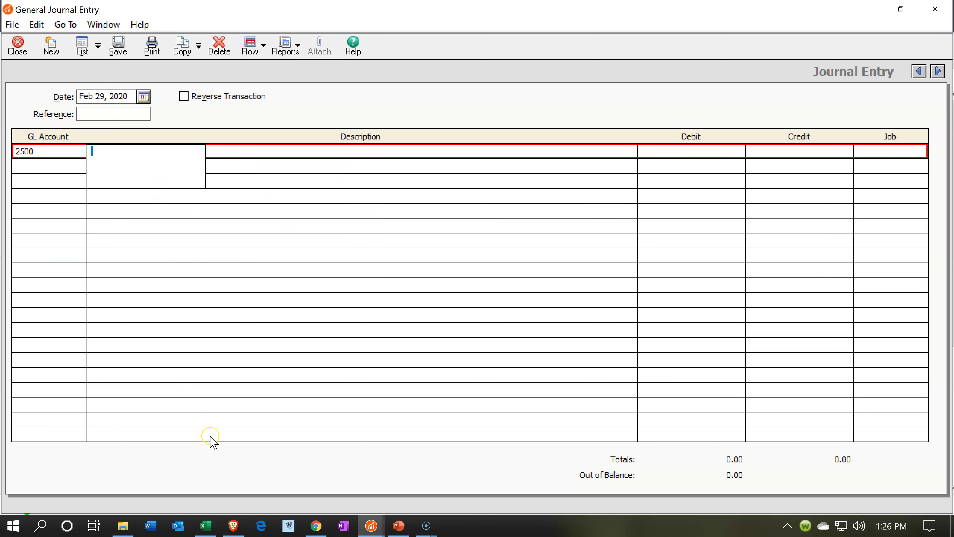
# - Check the first line's GL account against the chart of accounts and the current portion of the note on the balance sheet
pyautogui.click(376, 524)
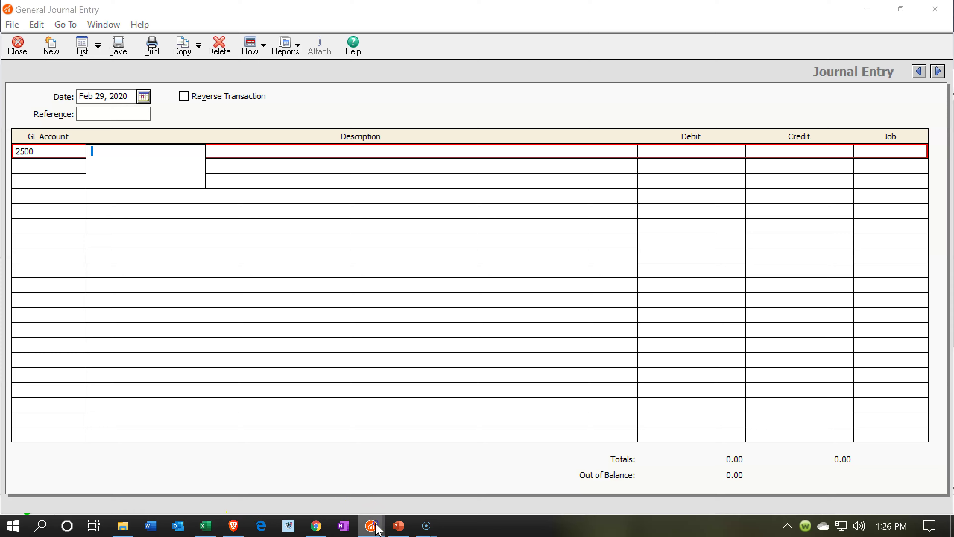
pyautogui.click(401, 493)
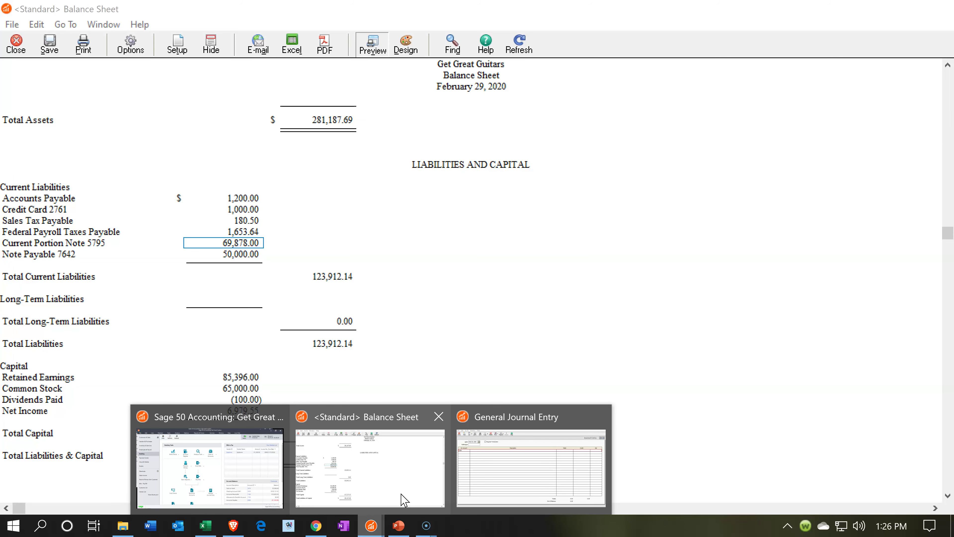
pyautogui.click(207, 466)
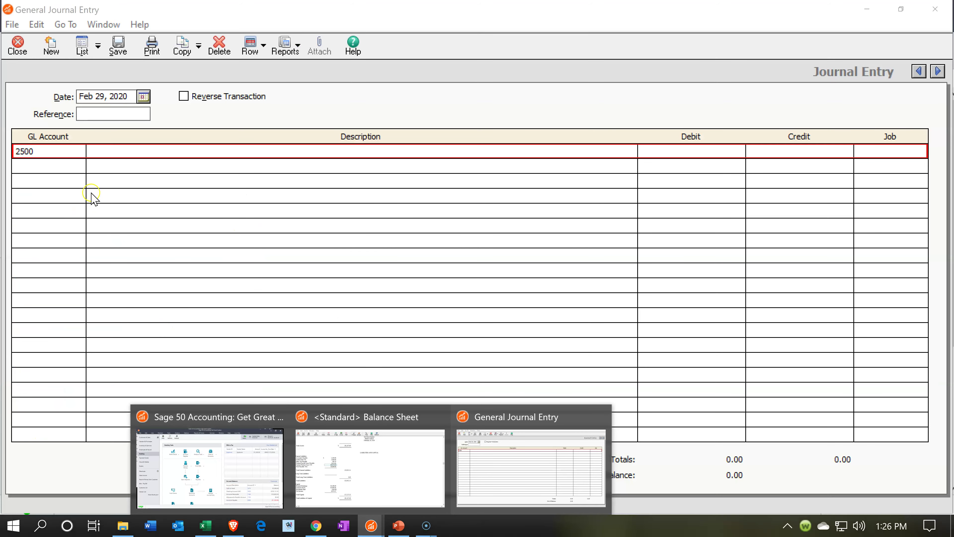
pyautogui.click(70, 154)
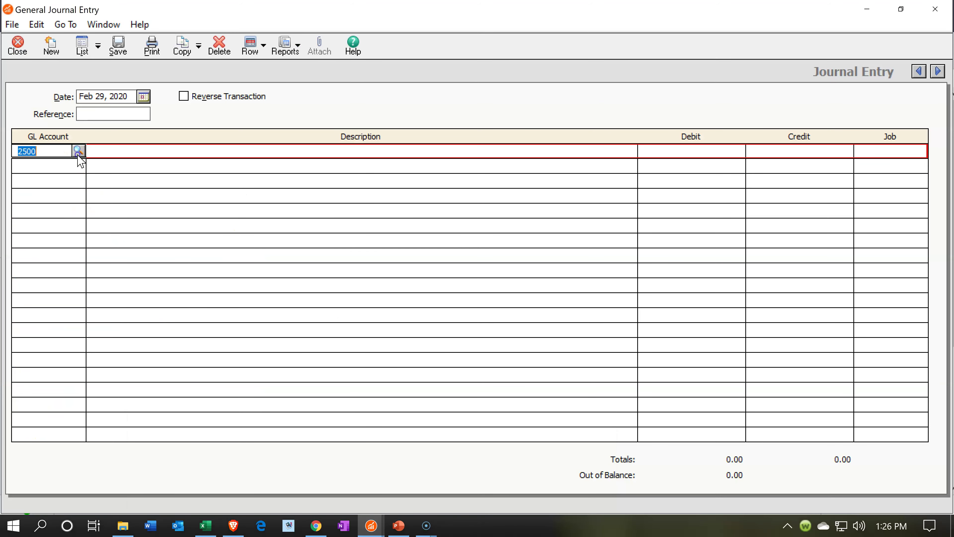
pyautogui.click(78, 154)
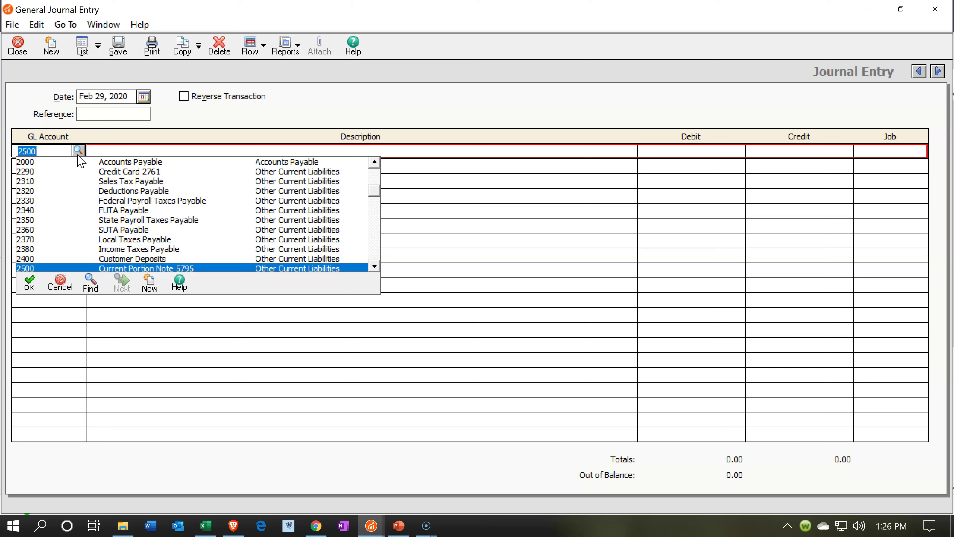
pyautogui.press('Escape')
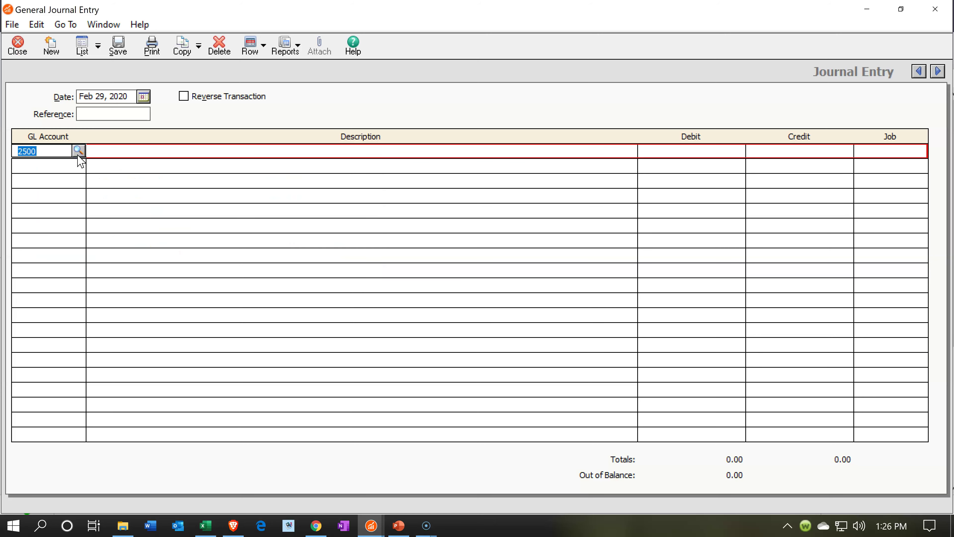
# - Look up the long-term amount in G10 of the Excel loan schedule and enter 56,770 as the first line's debit in Sage 50
pyautogui.press('Tab')
pyautogui.press('Tab')
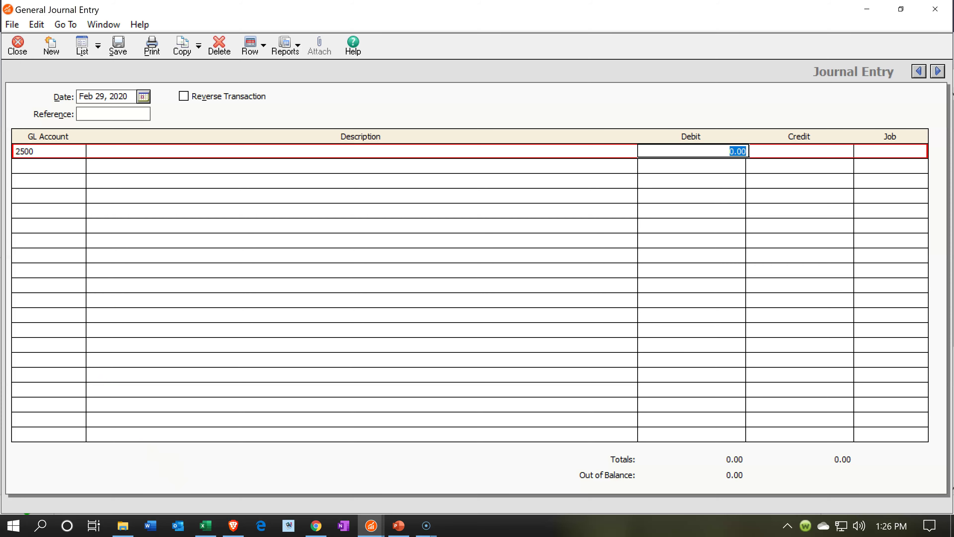
pyautogui.click(208, 528)
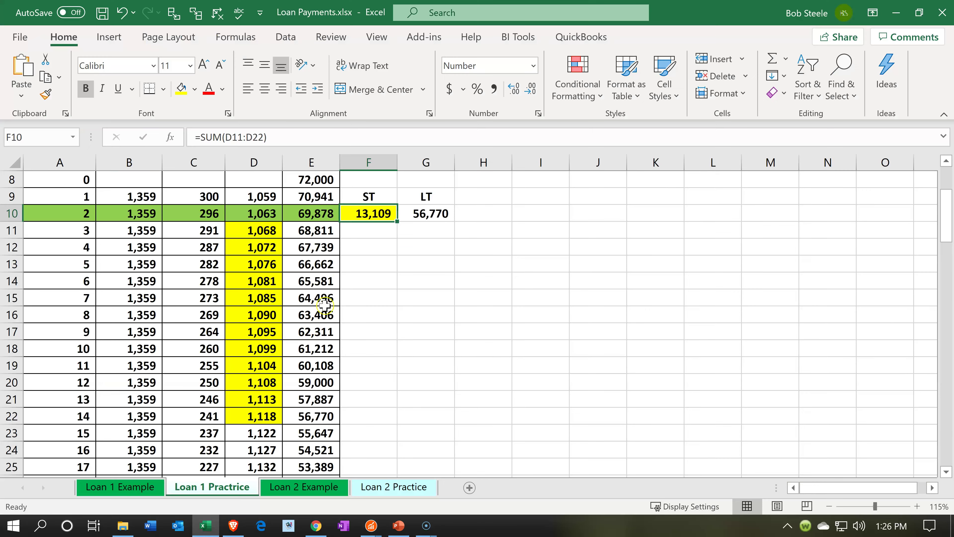
pyautogui.doubleClick(412, 211)
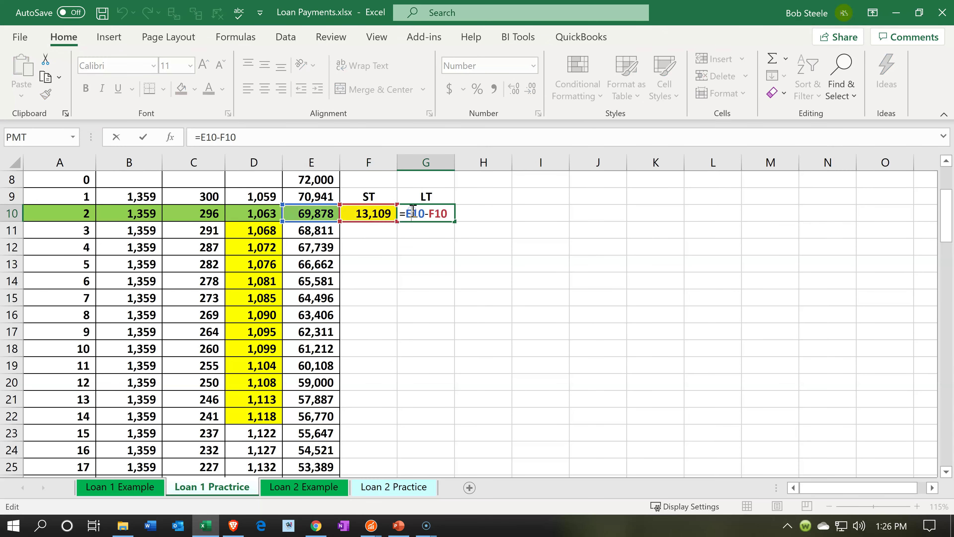
pyautogui.press('Return')
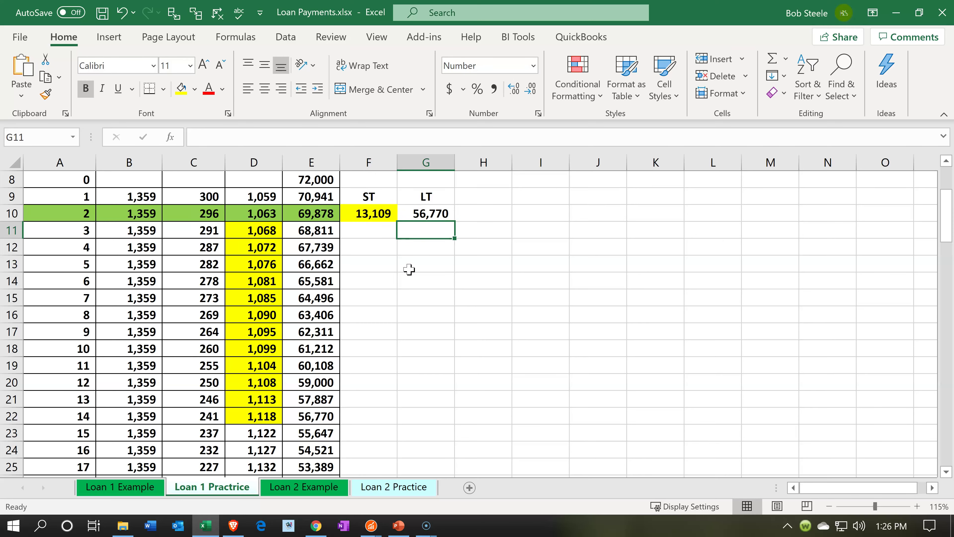
pyautogui.click(897, 8)
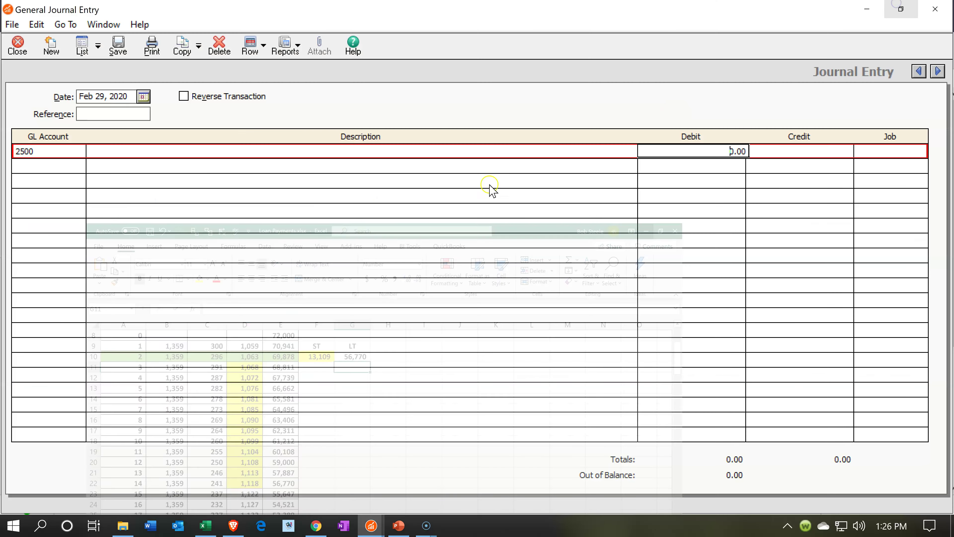
pyautogui.click(726, 150)
pyautogui.write('56,')
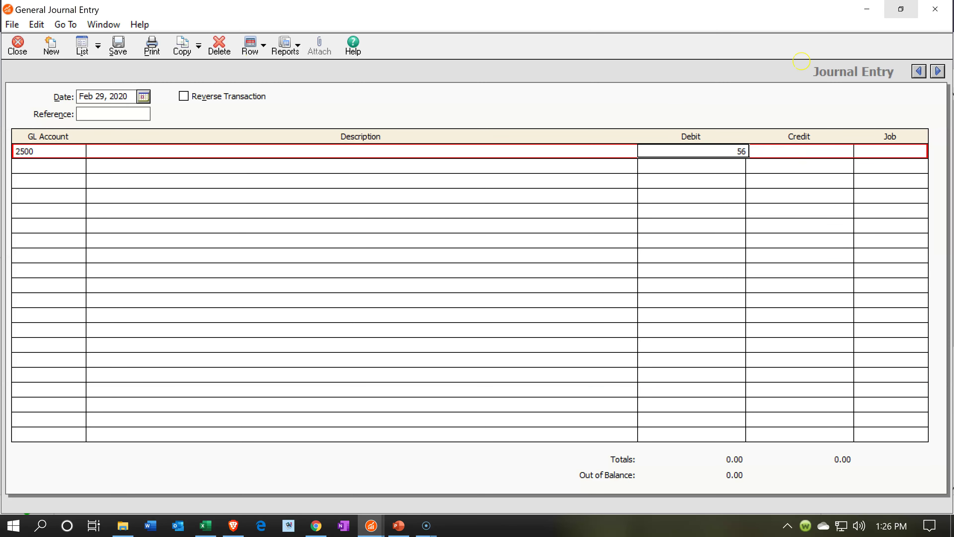
pyautogui.write('770')
pyautogui.press('Tab')
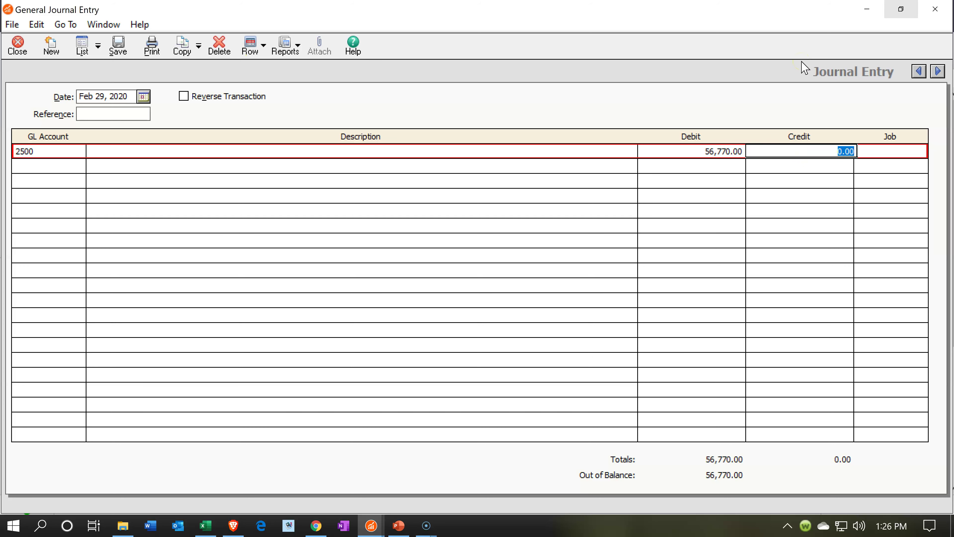
# - Describe the account 2500 line as Adj Balance and continue to the second journal line
pyautogui.click(353, 151)
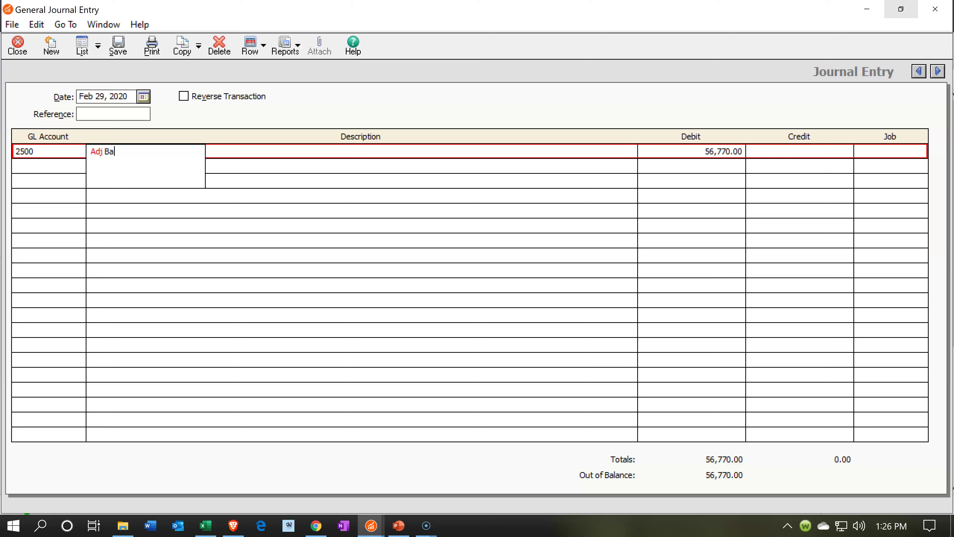
pyautogui.write('Adj Balance')
pyautogui.press('Tab')
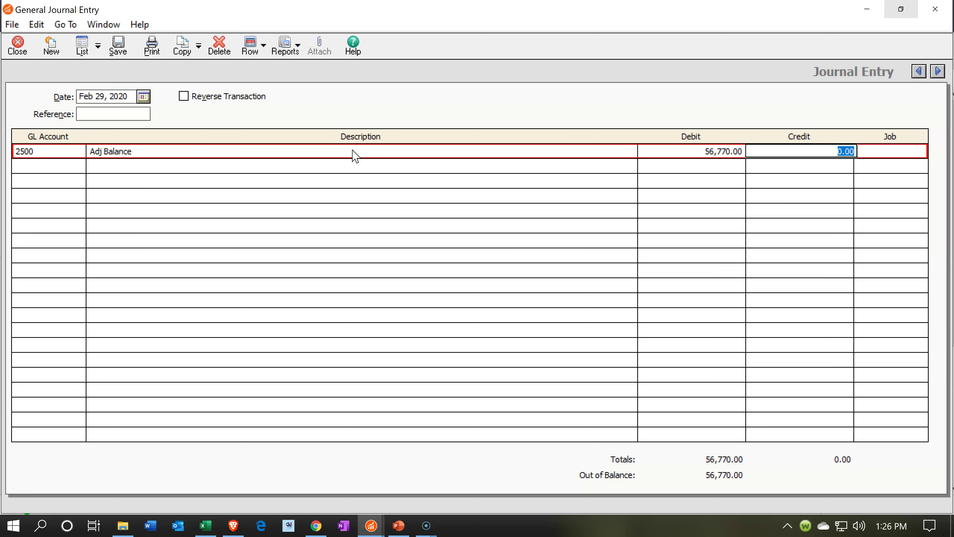
pyautogui.press('Return')
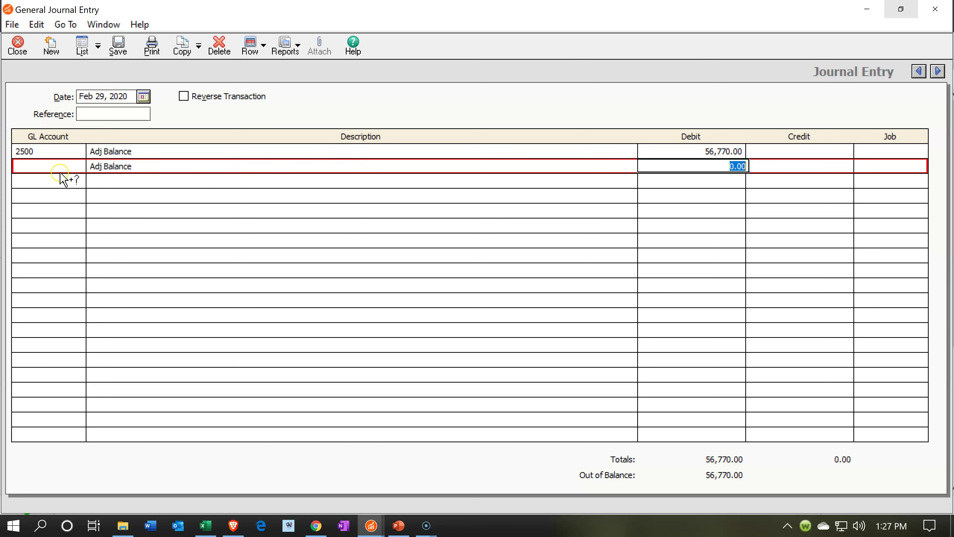
# - Choose GL account 2700, Long Term Debt-Noncurrent, for the second line of the journal entry
pyautogui.click(69, 164)
pyautogui.click(78, 165)
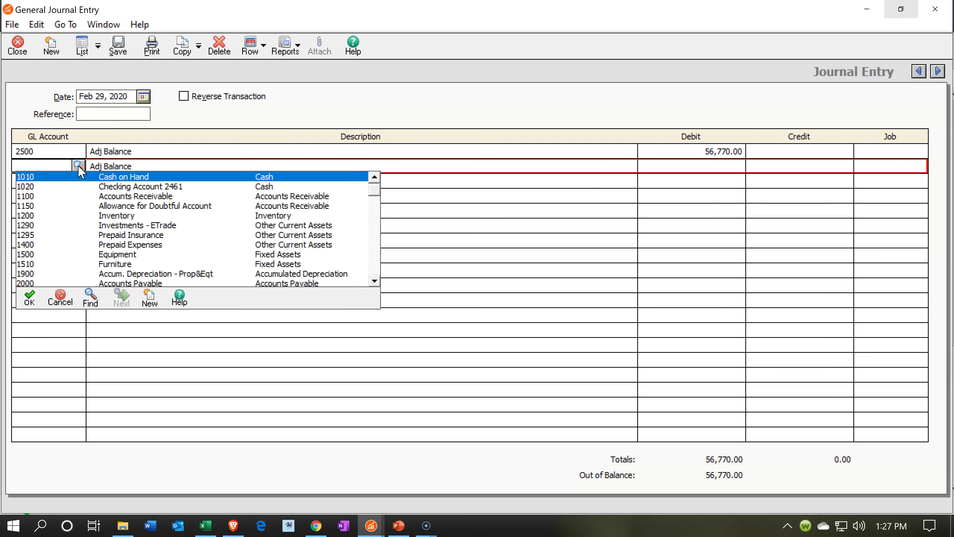
pyautogui.scroll(-1, 230, 236)
pyautogui.scroll(-4, 233, 237)
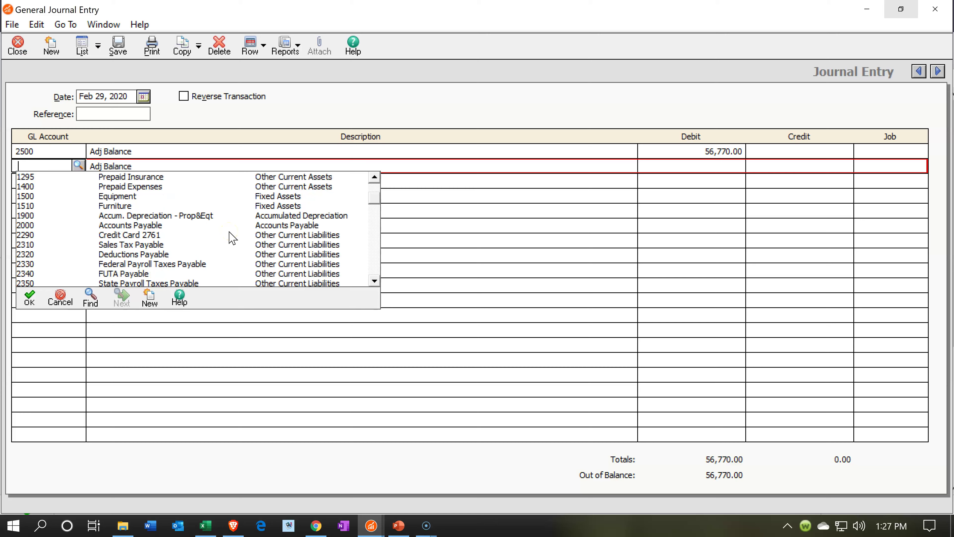
pyautogui.scroll(-3, 231, 237)
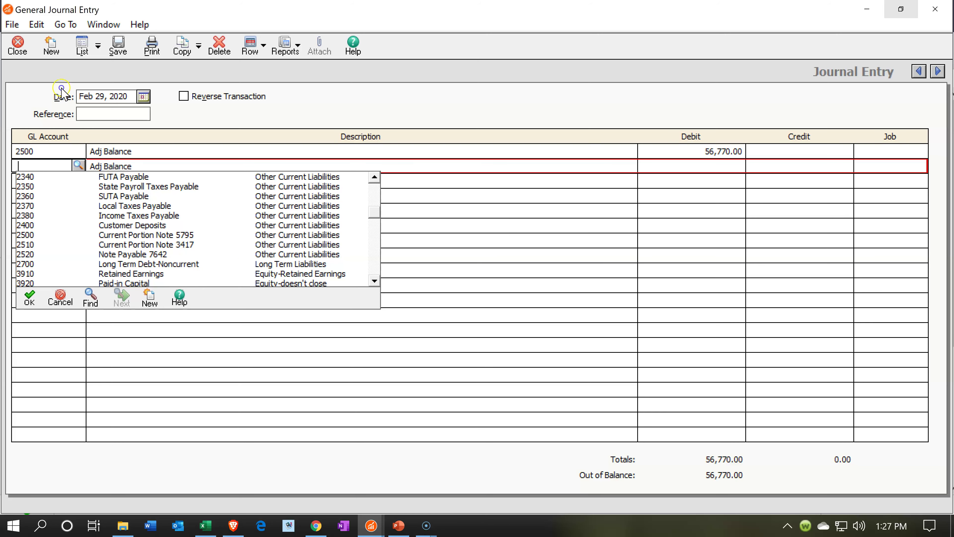
pyautogui.doubleClick(183, 263)
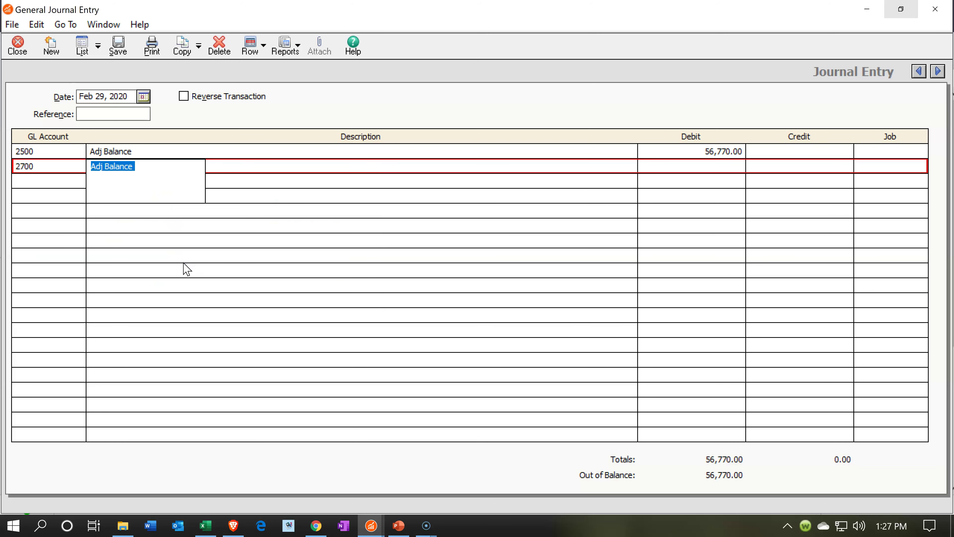
# - Keep the second line's description and enter a credit of 56,770 to Long Term Debt-Noncurrent
pyautogui.press('Tab')
pyautogui.press('Tab')
pyautogui.write('5')
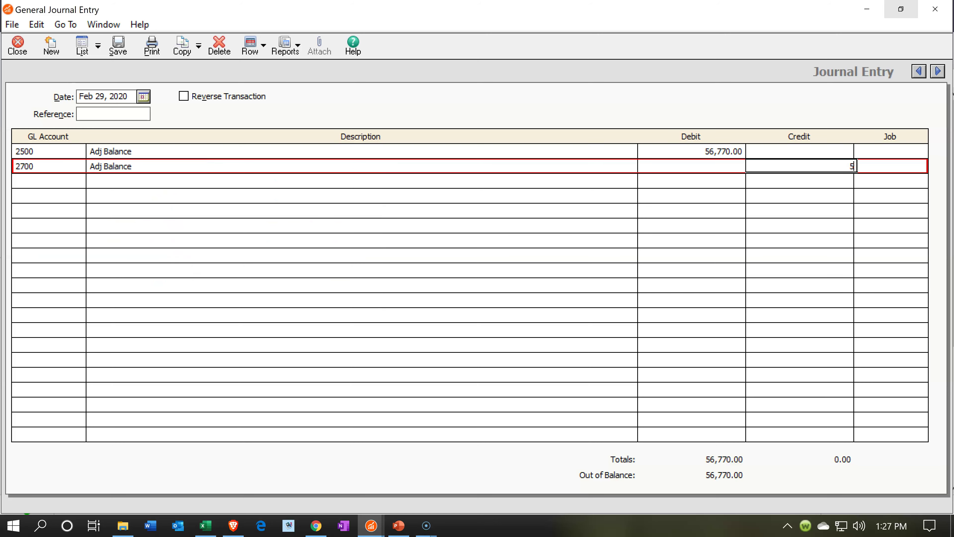
pyautogui.write('6,770')
pyautogui.press('Tab')
pyautogui.press('Tab')
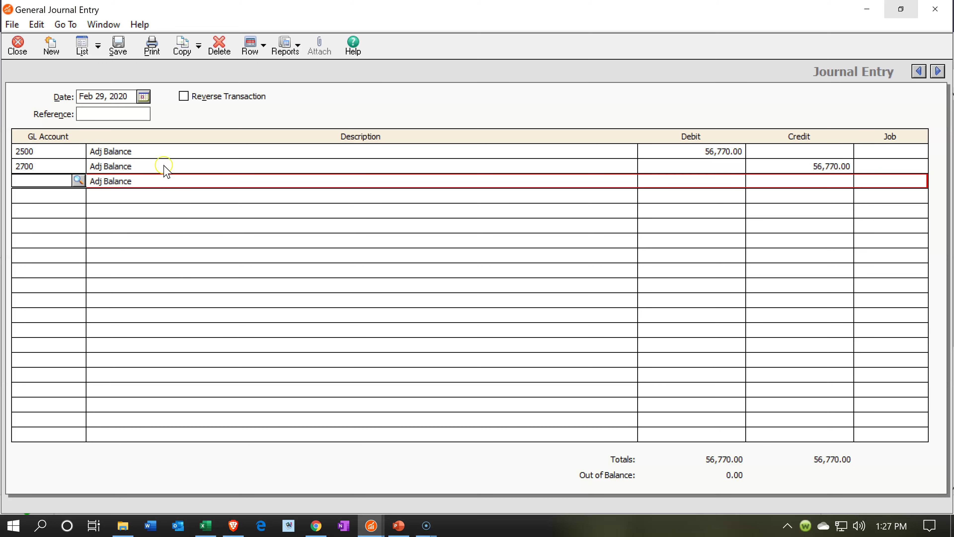
# - Post the journal entry and close the General Journal Entry window
pyautogui.click(118, 53)
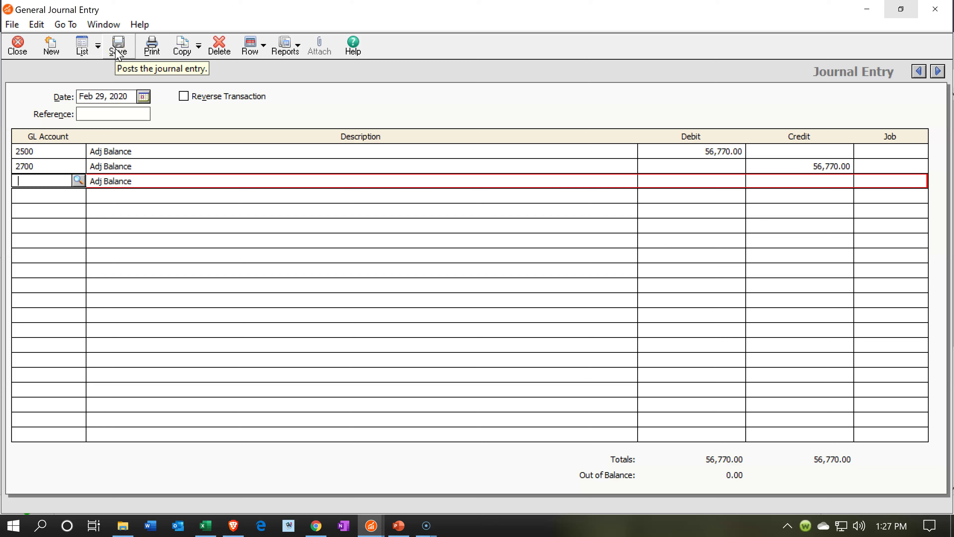
pyautogui.click(118, 54)
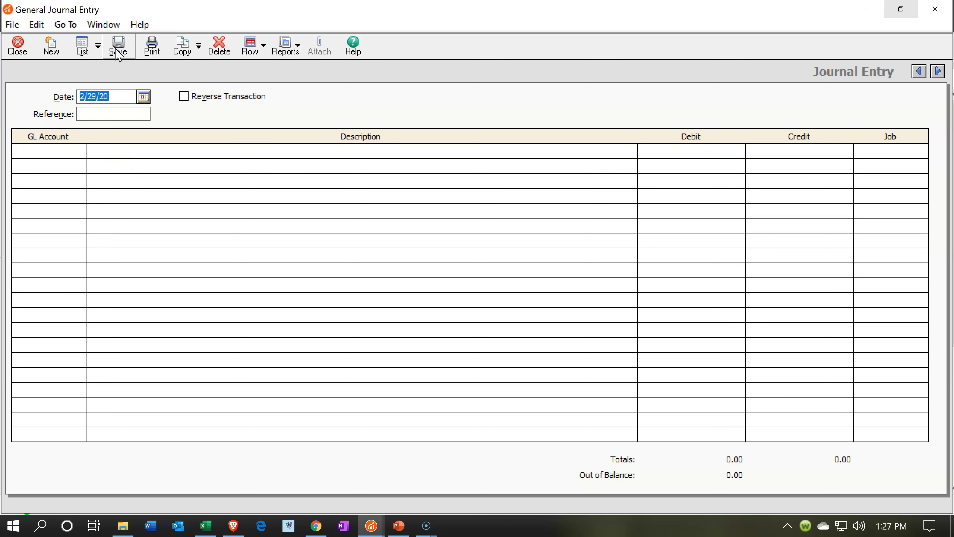
pyautogui.click(932, 17)
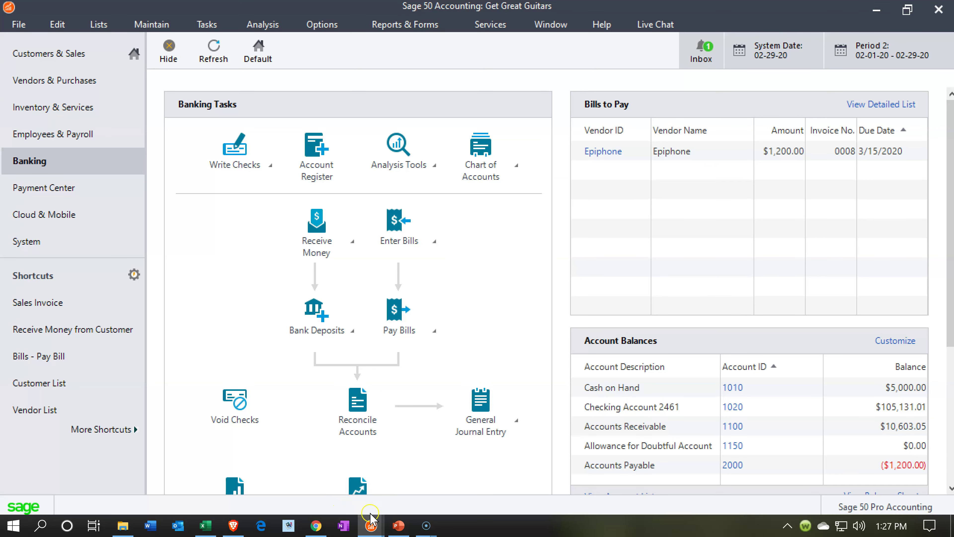
# - Refresh the February 29, 2020 balance sheet and review the current and long-term portions of the note
pyautogui.moveTo(372, 523)
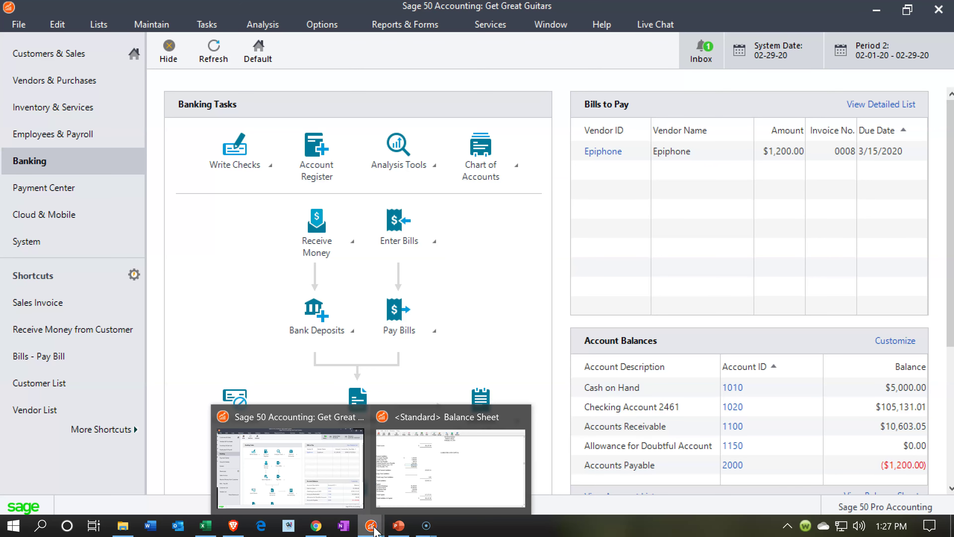
pyautogui.click(410, 498)
pyautogui.click(528, 48)
pyautogui.scroll(-1, 465, 262)
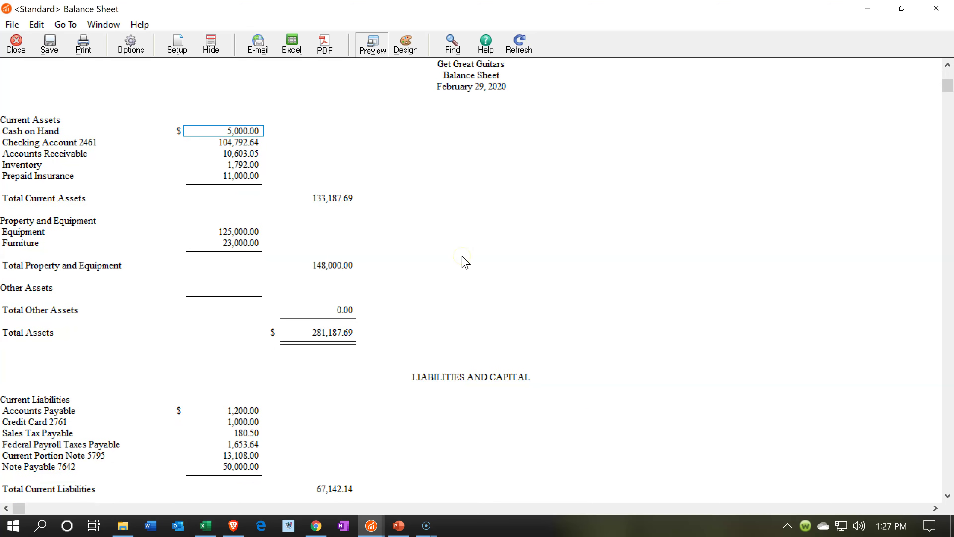
pyautogui.scroll(-6, 465, 262)
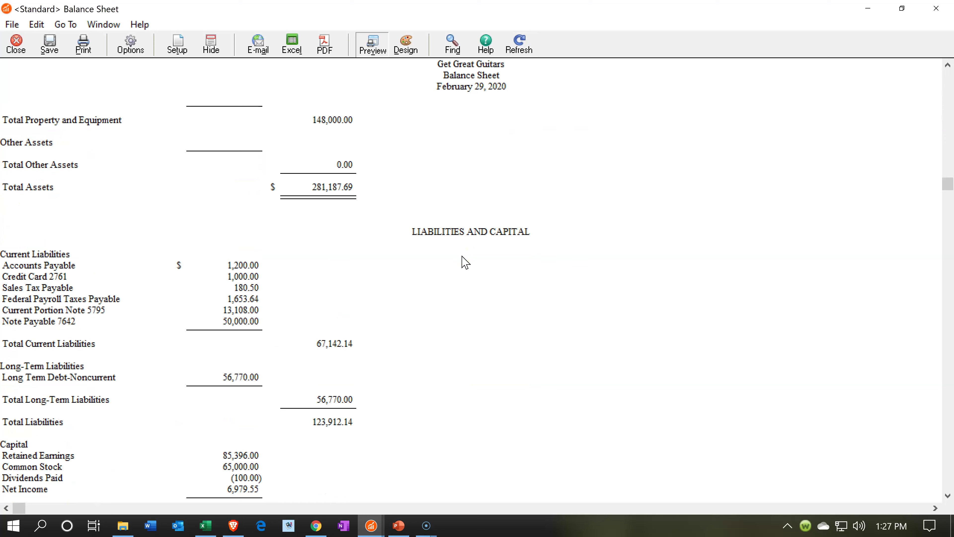
pyautogui.doubleClick(228, 310)
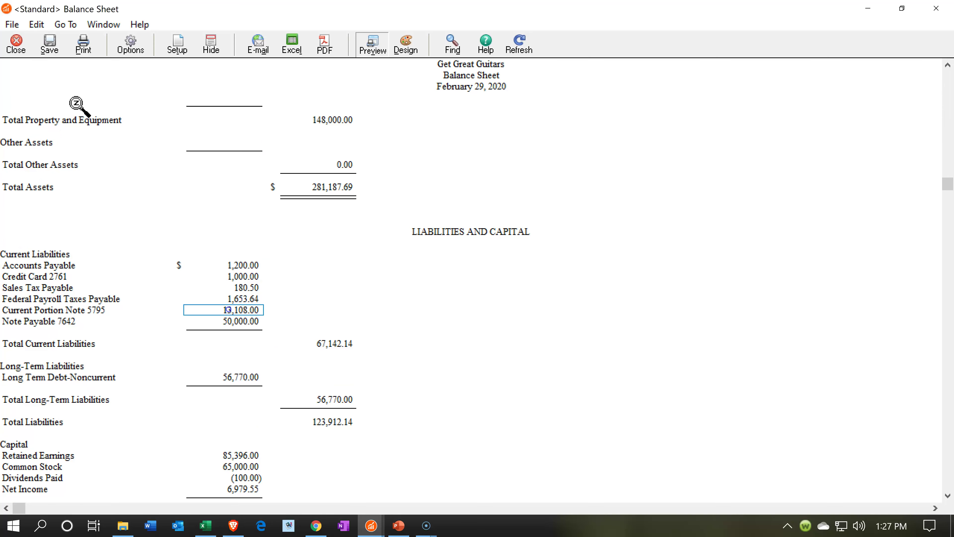
# - Switch to Excel and compare the short-term amount in F10 with the note's current portion on the balance sheet
pyautogui.click(200, 526)
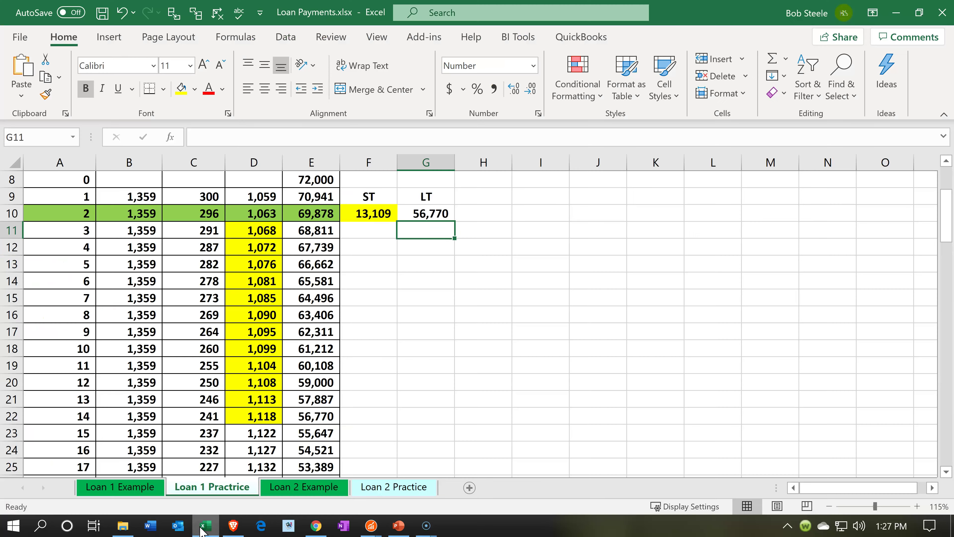
pyautogui.click(384, 209)
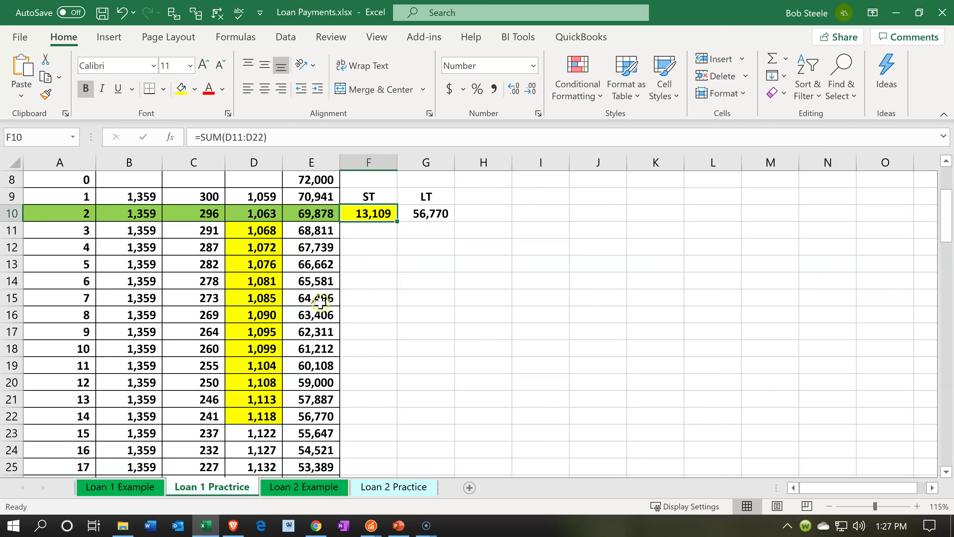
pyautogui.click(204, 529)
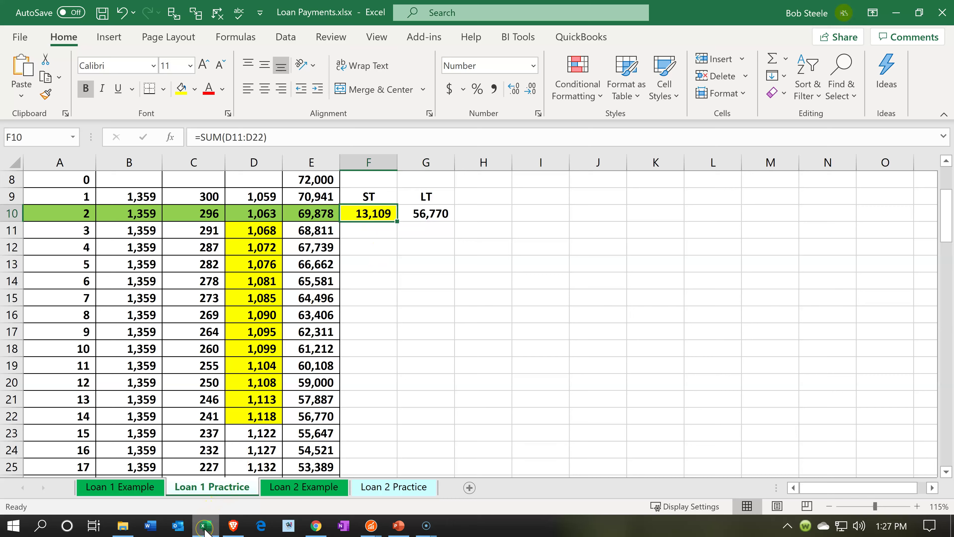
# - Compare the balance sheet's Long Term Debt-Noncurrent amount with the long-term amount in G10 and the loan balance in E22 of the Excel schedule
pyautogui.click(205, 531)
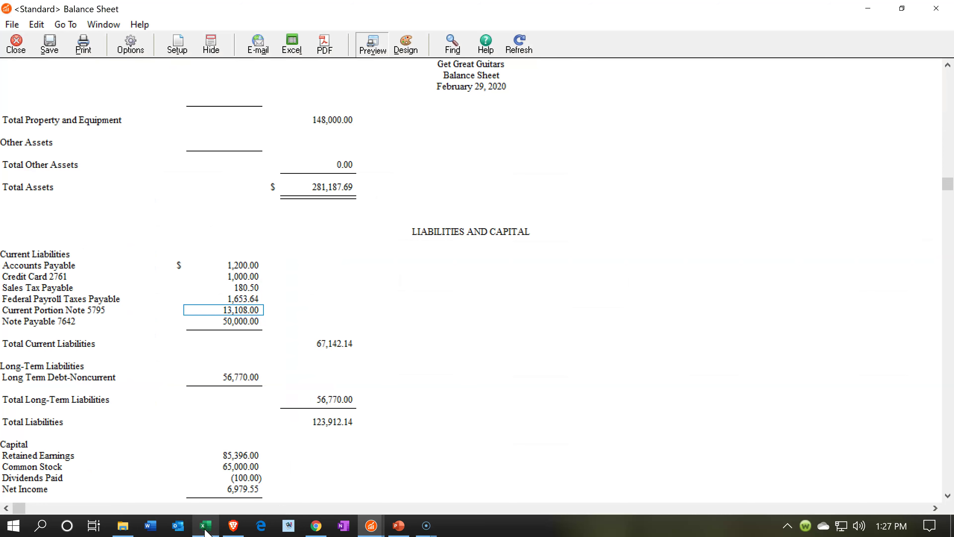
pyautogui.click(245, 377)
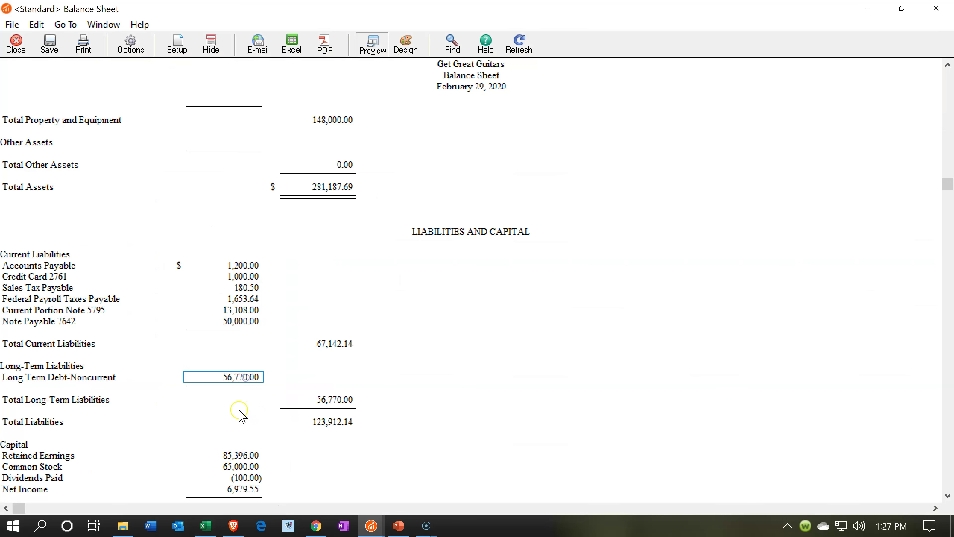
pyautogui.click(206, 530)
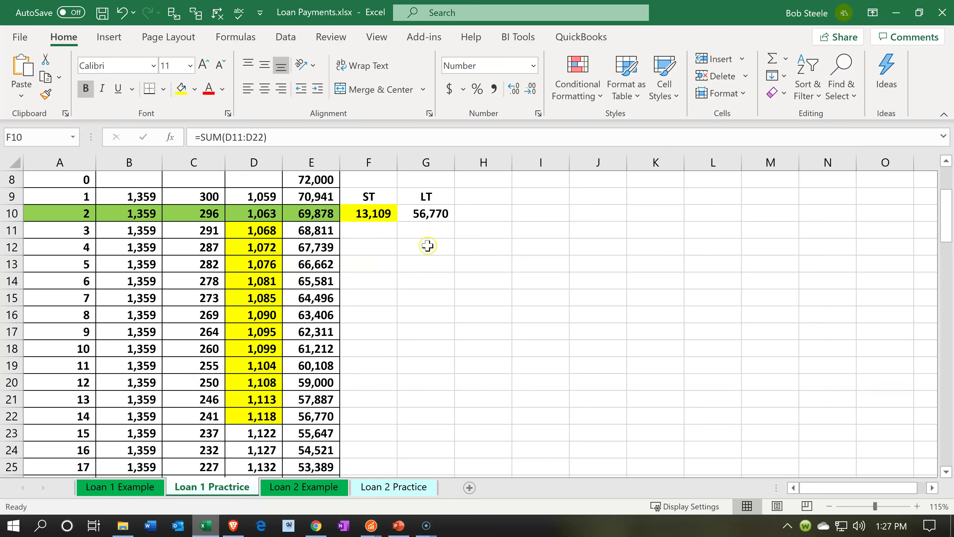
pyautogui.click(428, 218)
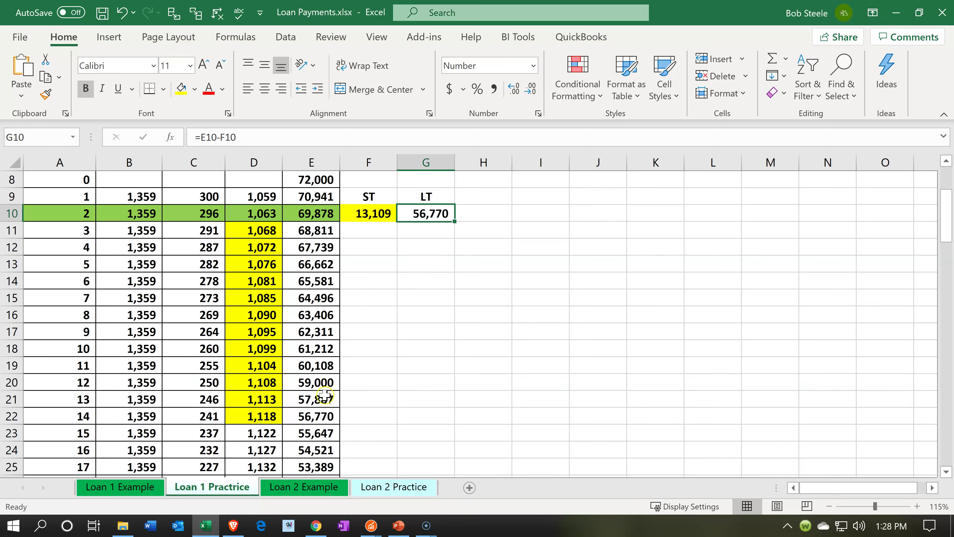
pyautogui.click(321, 416)
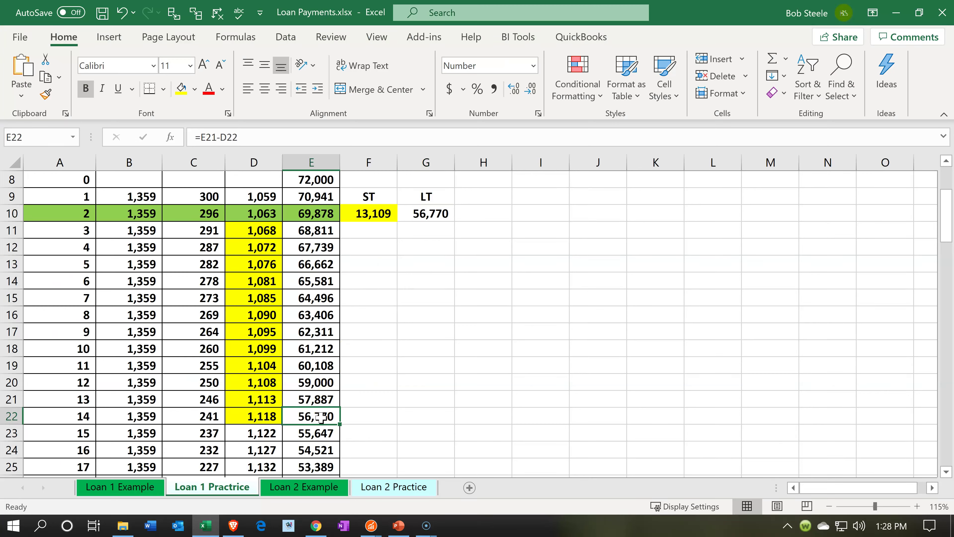
# - Switch back to the Sage 50 balance sheet and review its assets and liabilities, checking the Current Portion Note 5795 amount
pyautogui.click(214, 526)
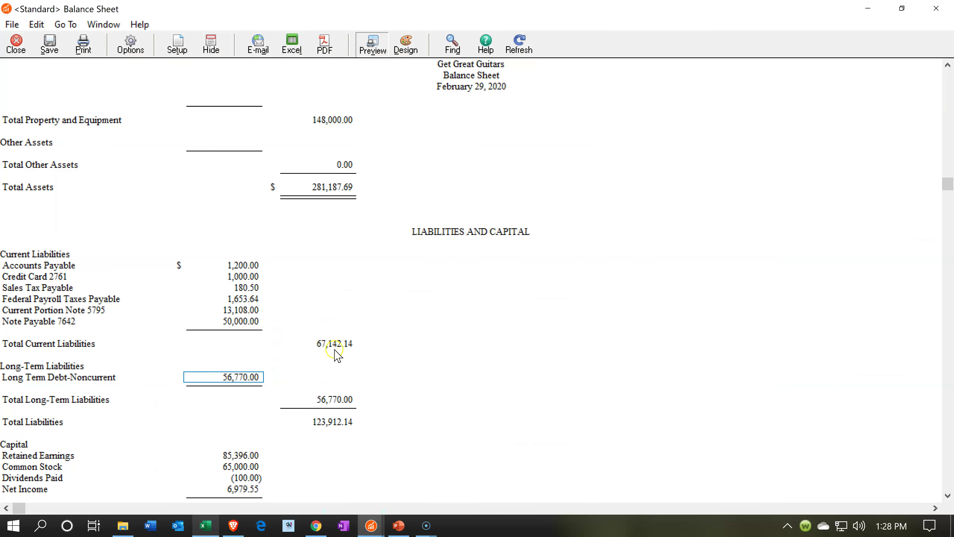
pyautogui.scroll(2, 340, 353)
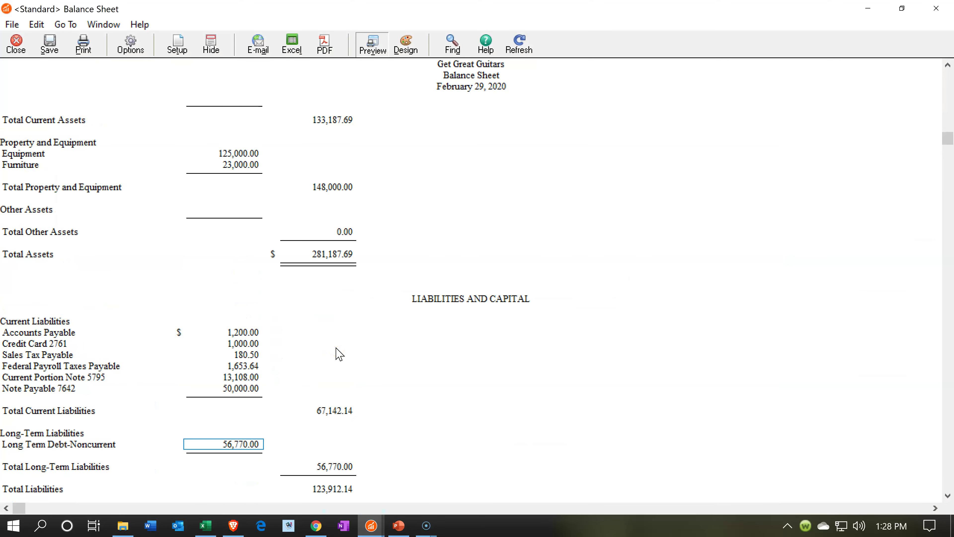
pyautogui.scroll(2, 339, 354)
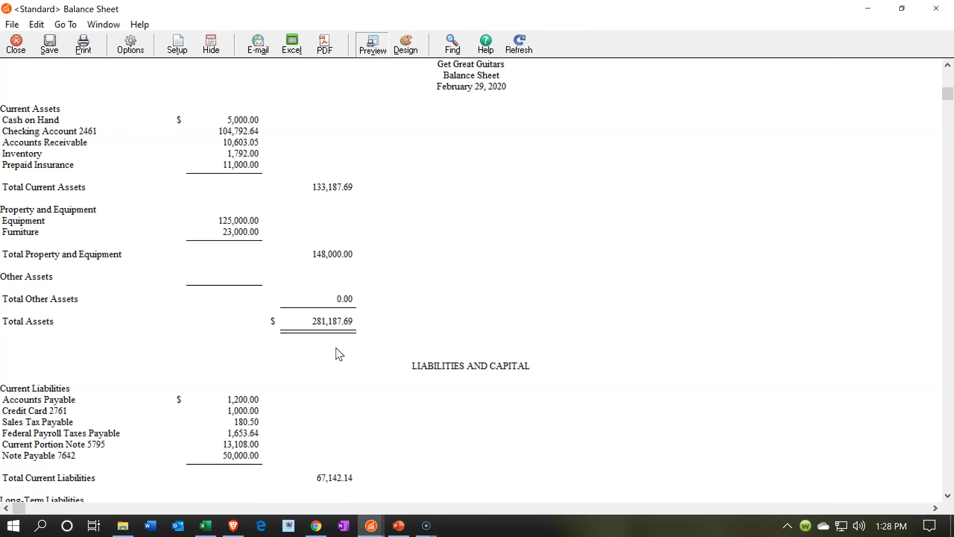
pyautogui.scroll(-3, 339, 354)
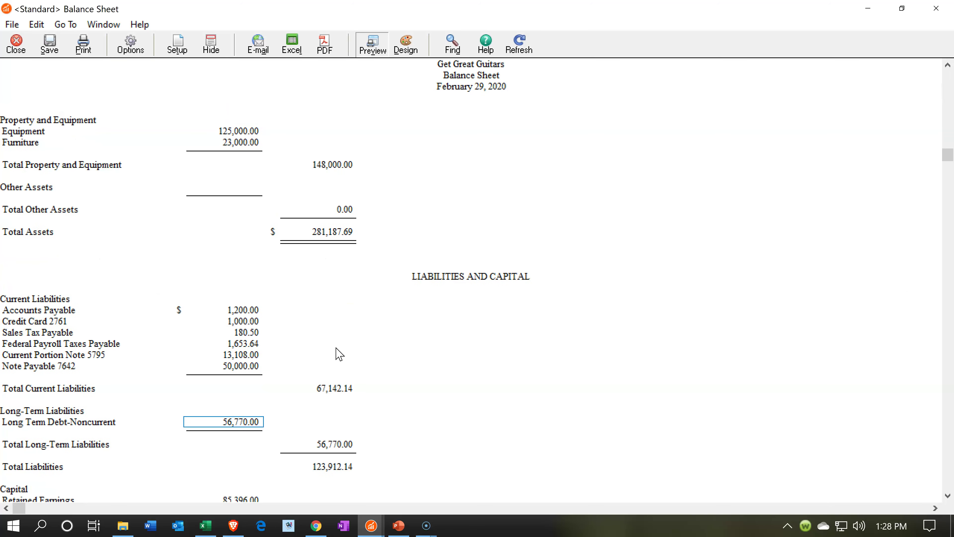
pyautogui.click(252, 356)
pyautogui.scroll(-2, 318, 338)
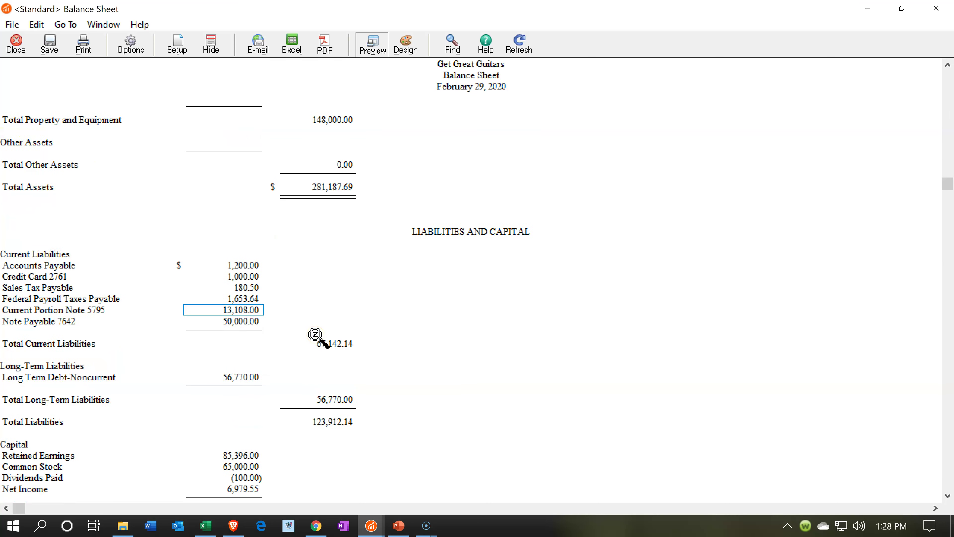